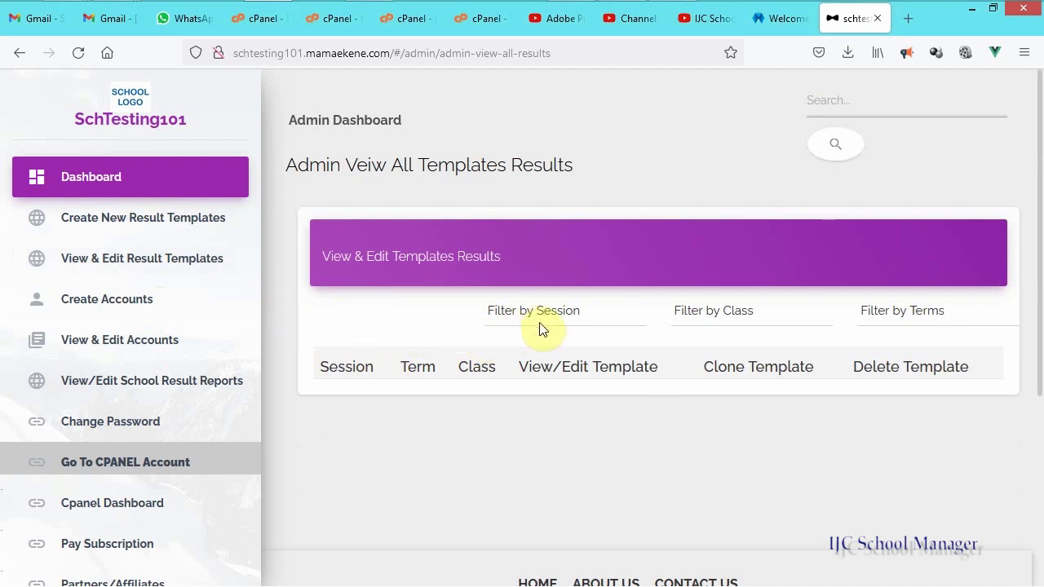
Open the 2021/2022 First Term result template for JSS 1 for viewing and editing.
scroll(534, 330, down, 1)
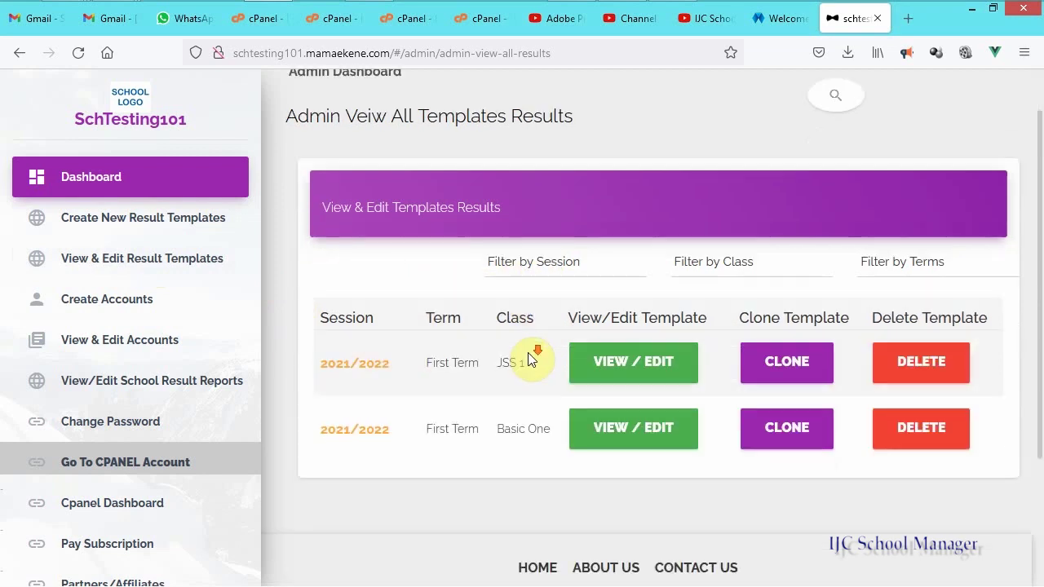
click(642, 371)
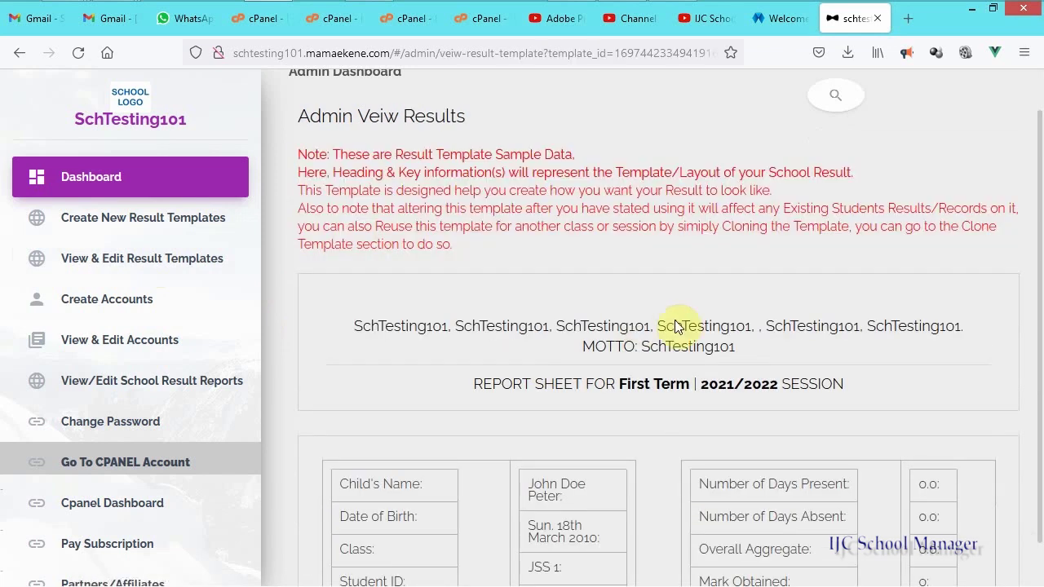
Look through the whole JSS 1 result template, from the report heading to the teachers' comments and signature section.
scroll(693, 349, down, 5)
scroll(670, 350, down, 5)
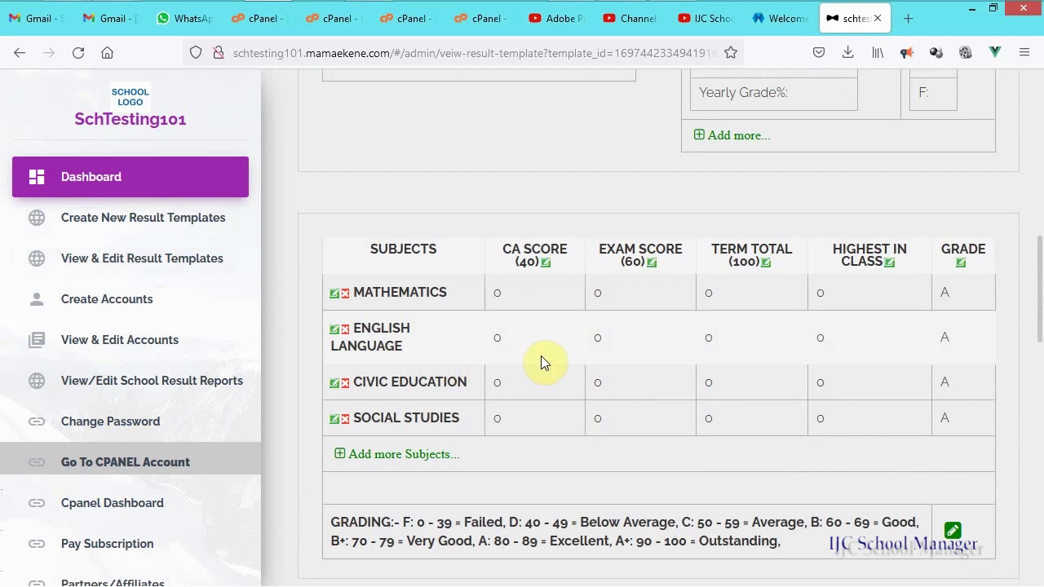
scroll(541, 356, down, 1)
scroll(544, 352, down, 3)
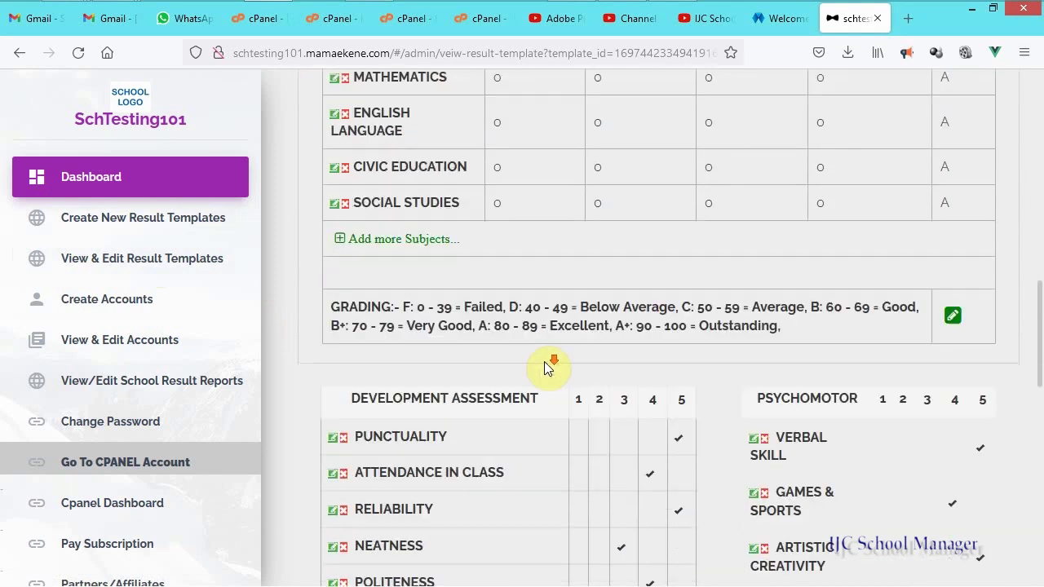
scroll(546, 359, up, 3)
scroll(545, 351, up, 5)
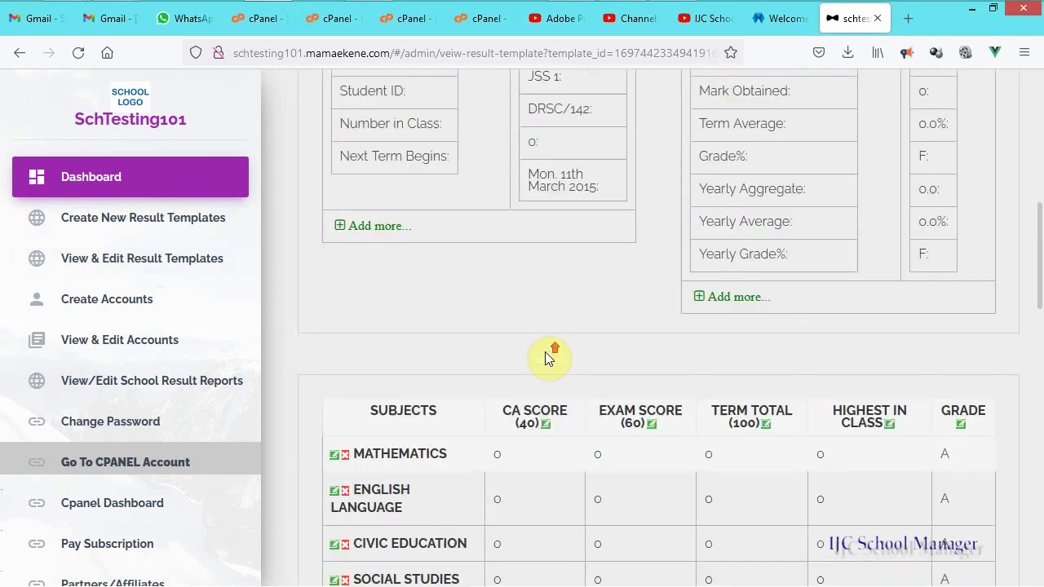
scroll(548, 349, up, 3)
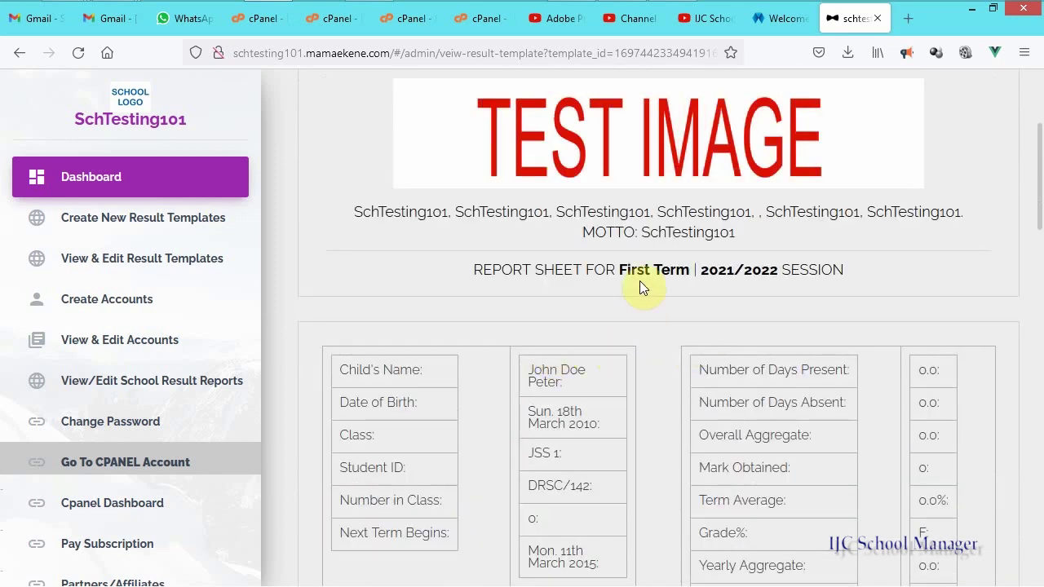
scroll(742, 318, down, 3)
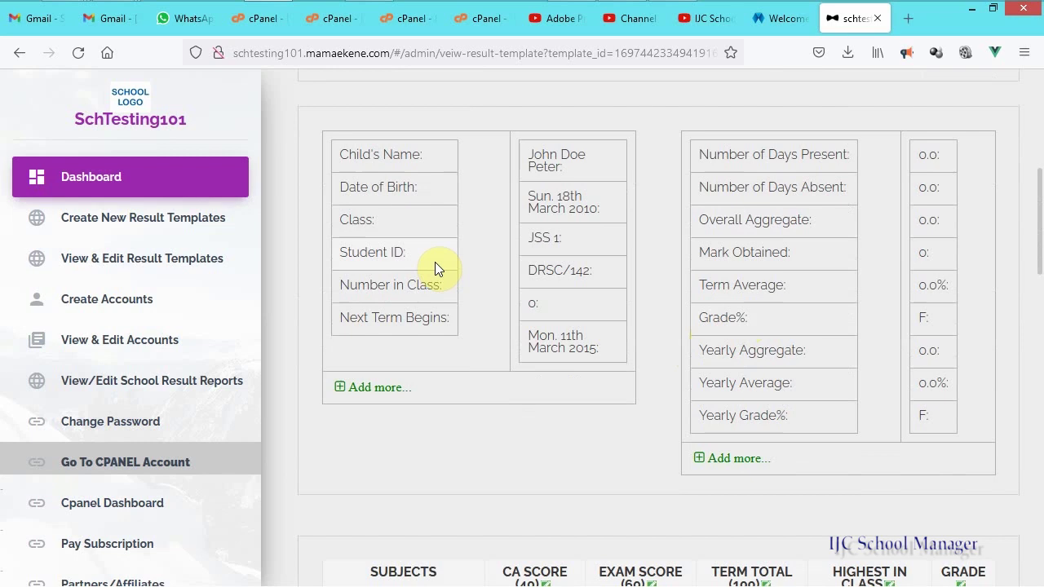
scroll(432, 264, down, 13)
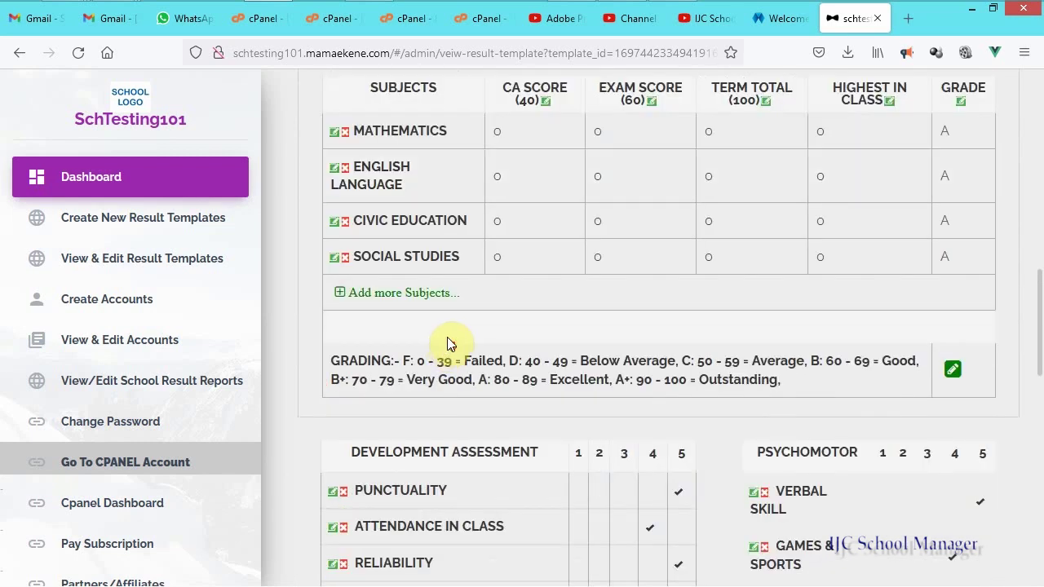
scroll(462, 336, down, 2)
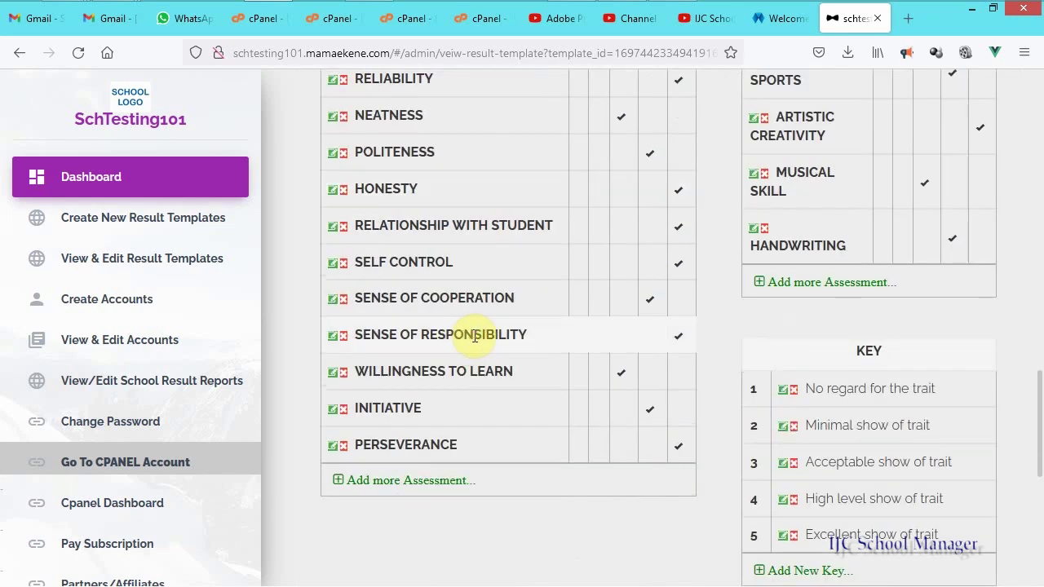
scroll(460, 310, down, 7)
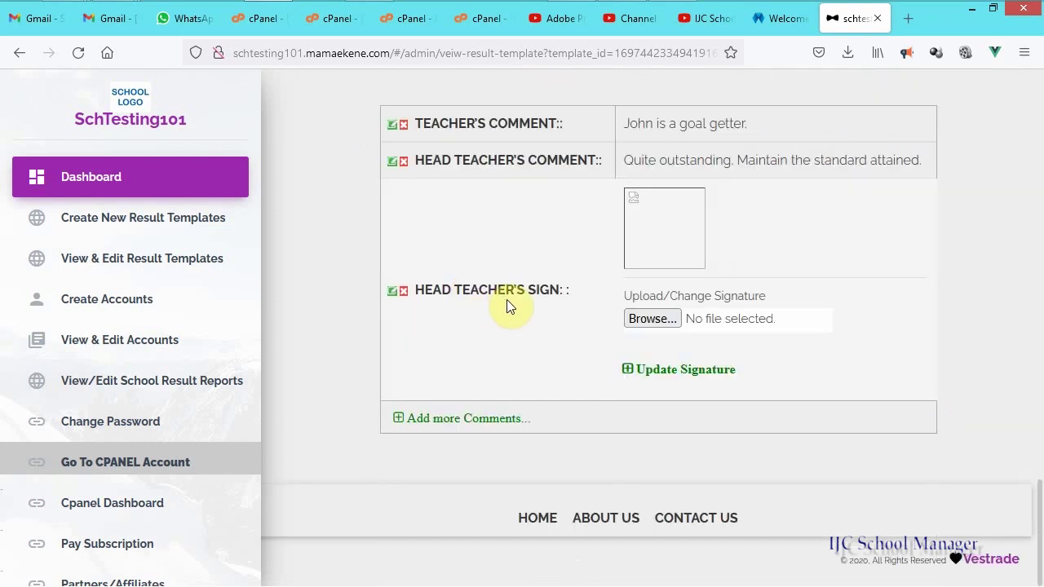
scroll(506, 299, up, 20)
scroll(493, 282, up, 2)
Examine the template's subjects table, the term and session heading, and the class entry in the student details.
scroll(496, 286, down, 4)
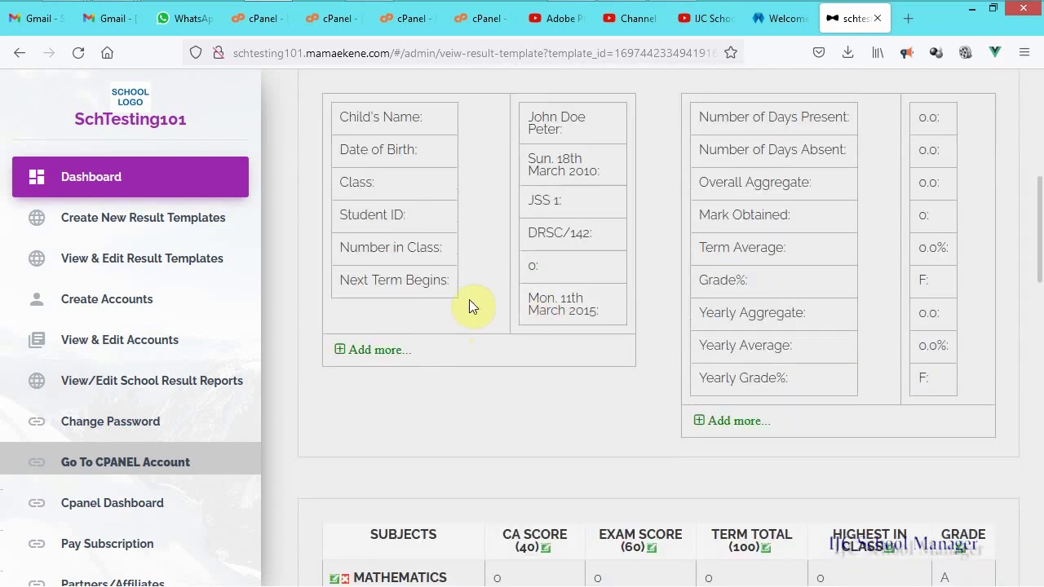
scroll(516, 285, down, 2)
drag(381, 375, 517, 368)
scroll(565, 366, down, 3)
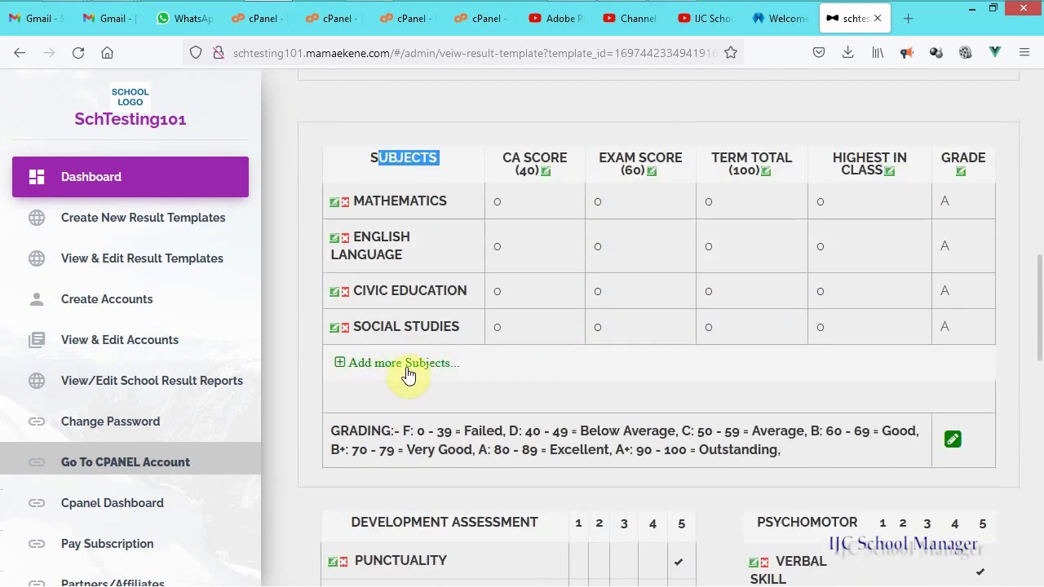
click(379, 159)
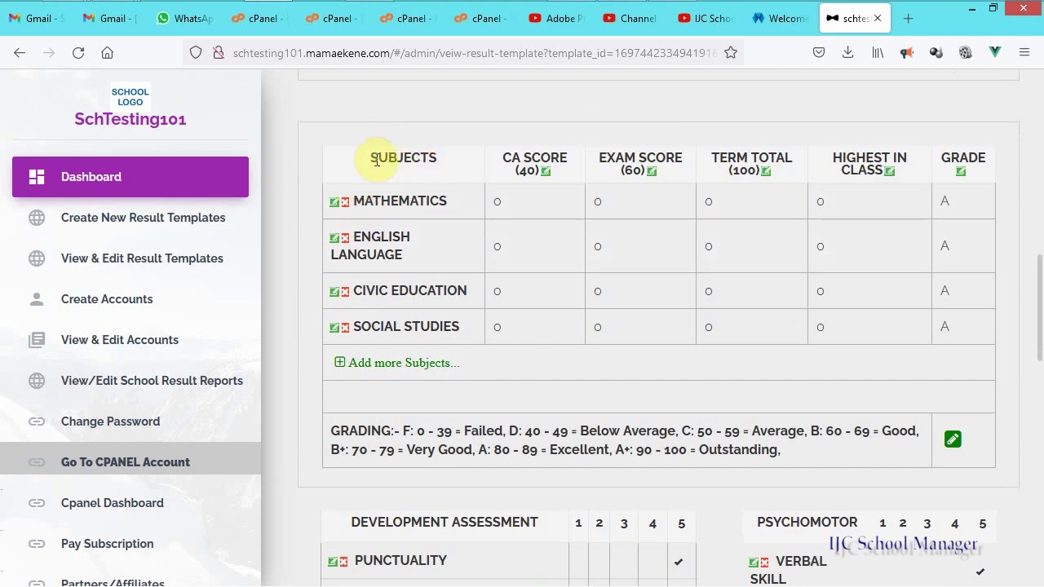
scroll(494, 244, up, 10)
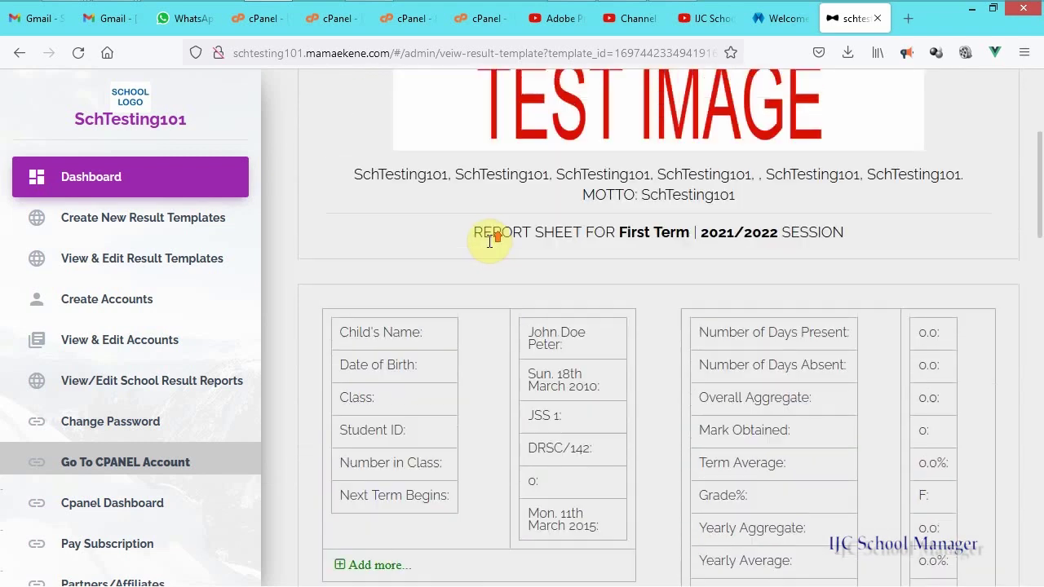
scroll(575, 294, down, 3)
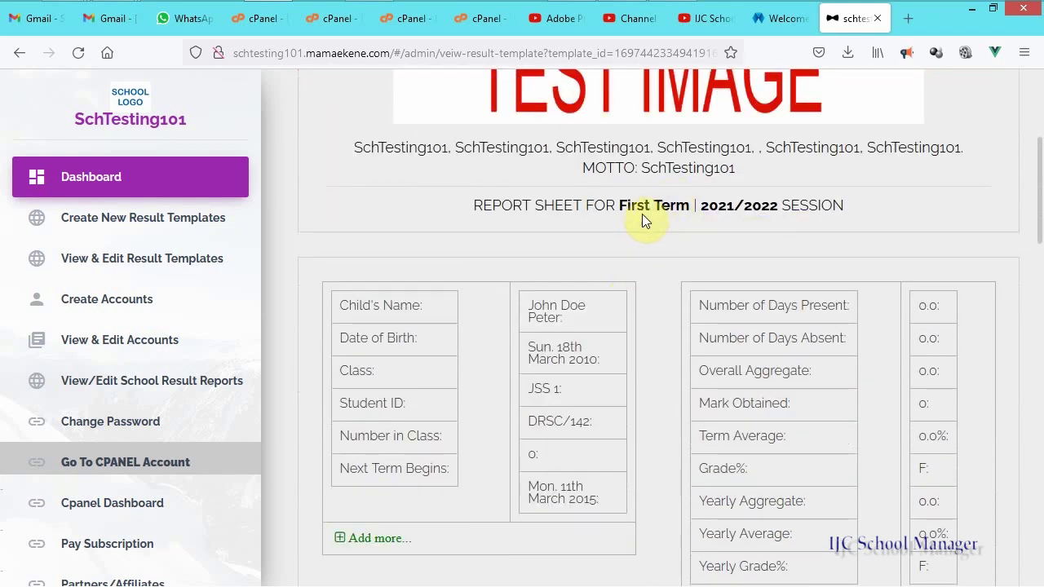
scroll(570, 298, down, 1)
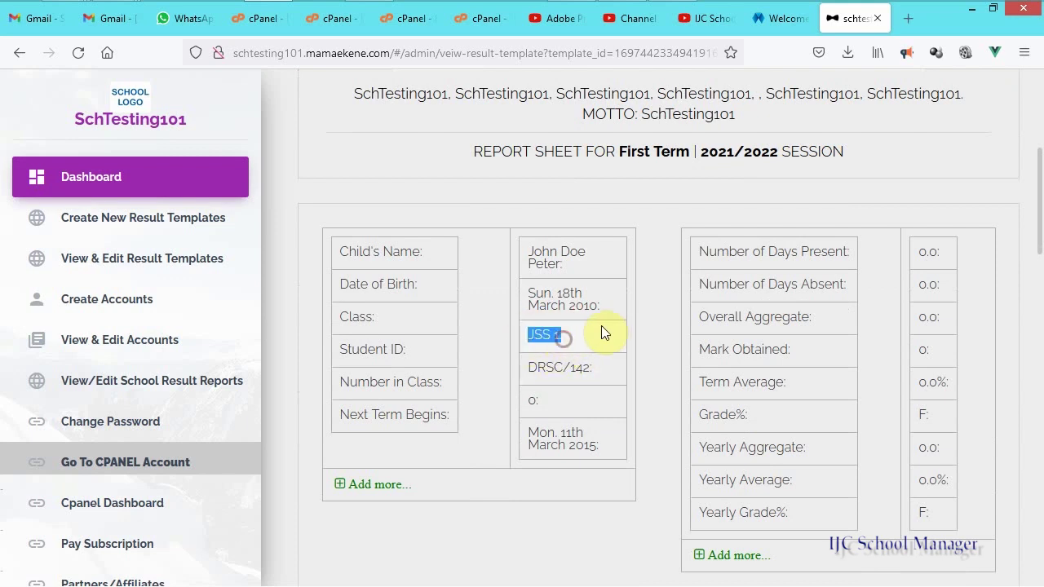
scroll(601, 325, down, 1)
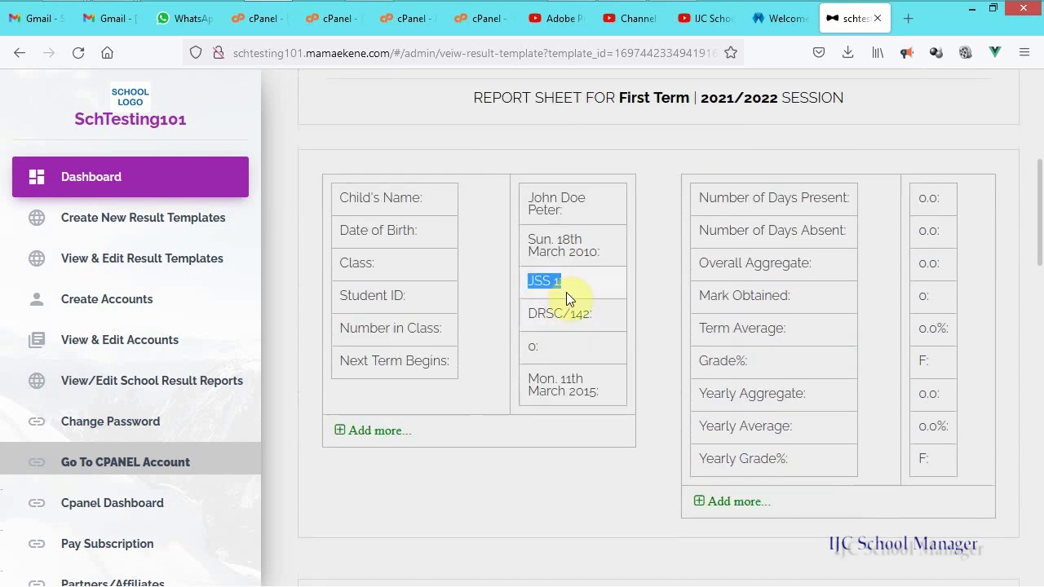
scroll(565, 297, down, 1)
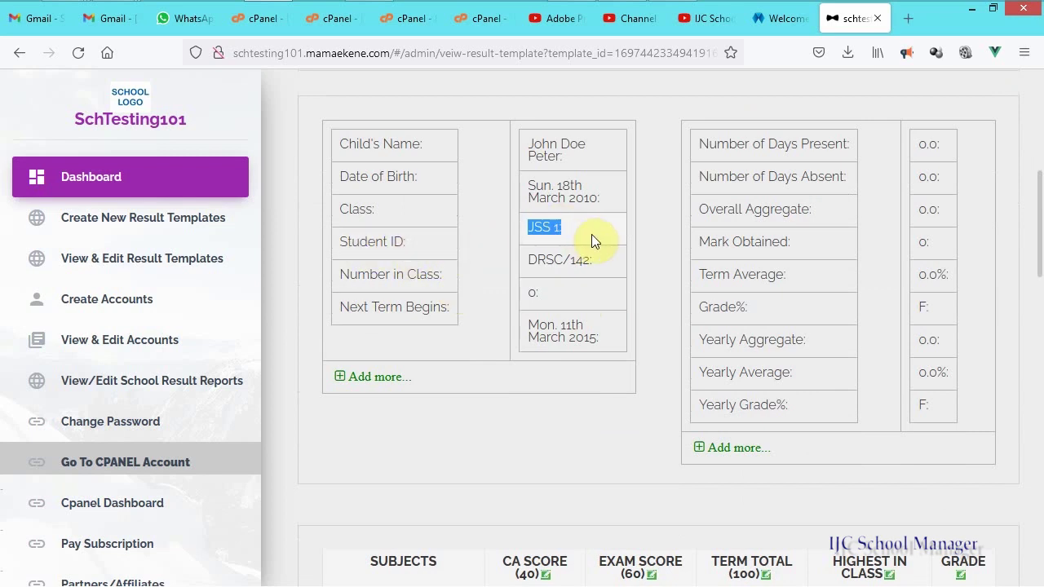
Add COMPUTER SCIENCE as a new subject in the template's subjects table.
scroll(591, 241, down, 8)
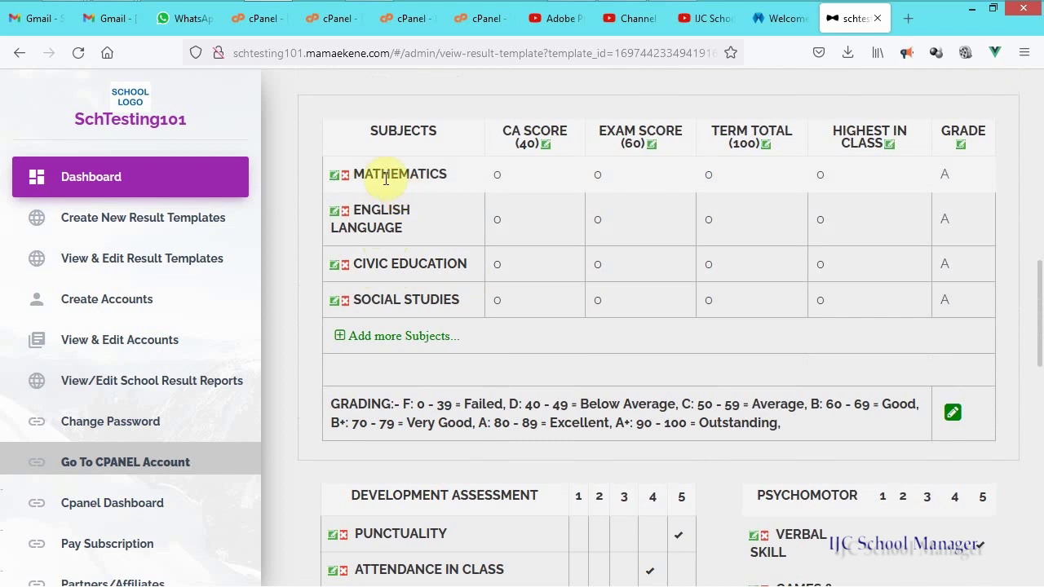
click(416, 341)
click(385, 383)
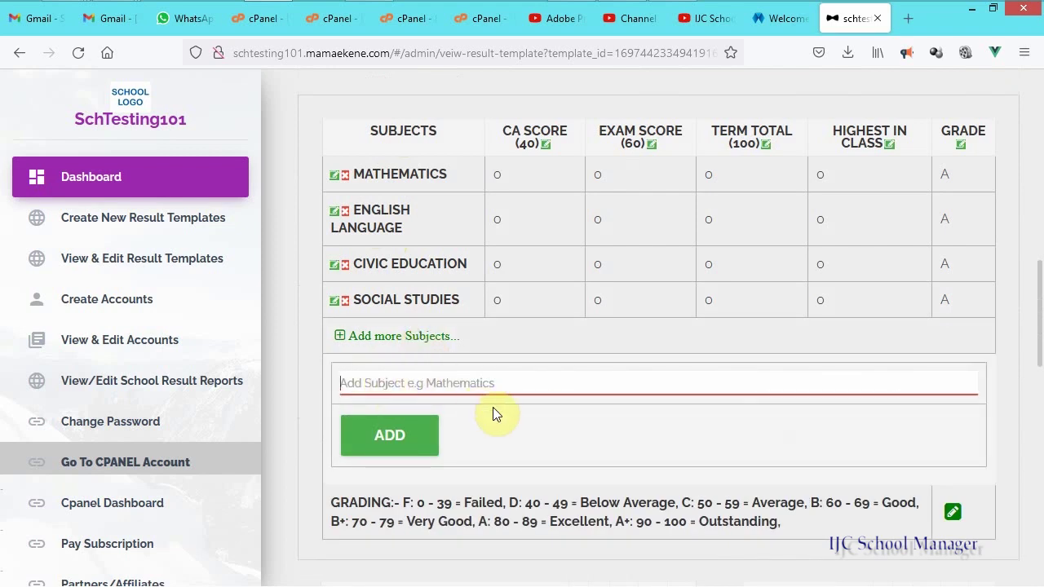
text(CON)
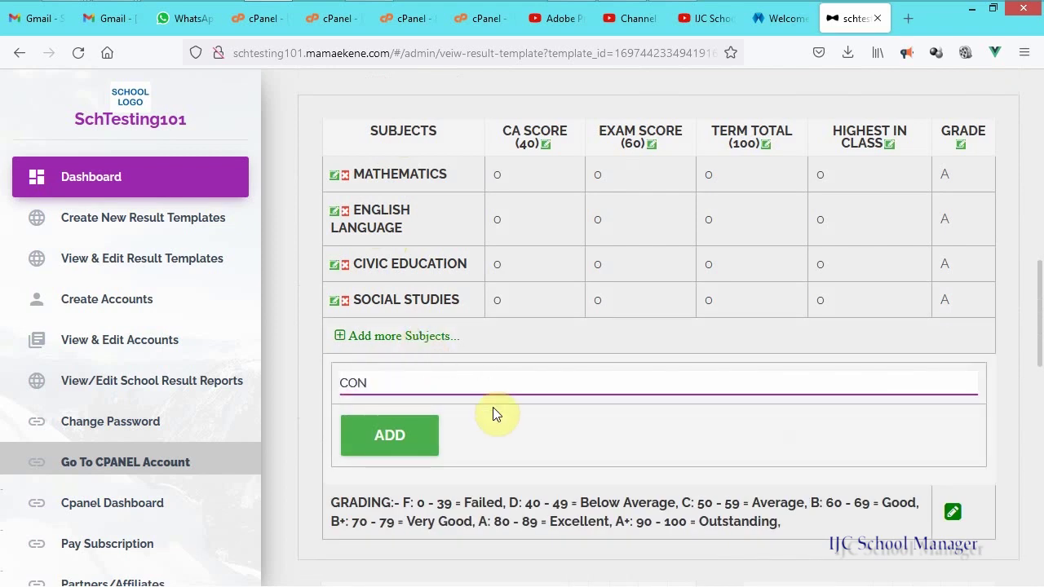
key(BackSpace)
text(MPUTER SCIENCE)
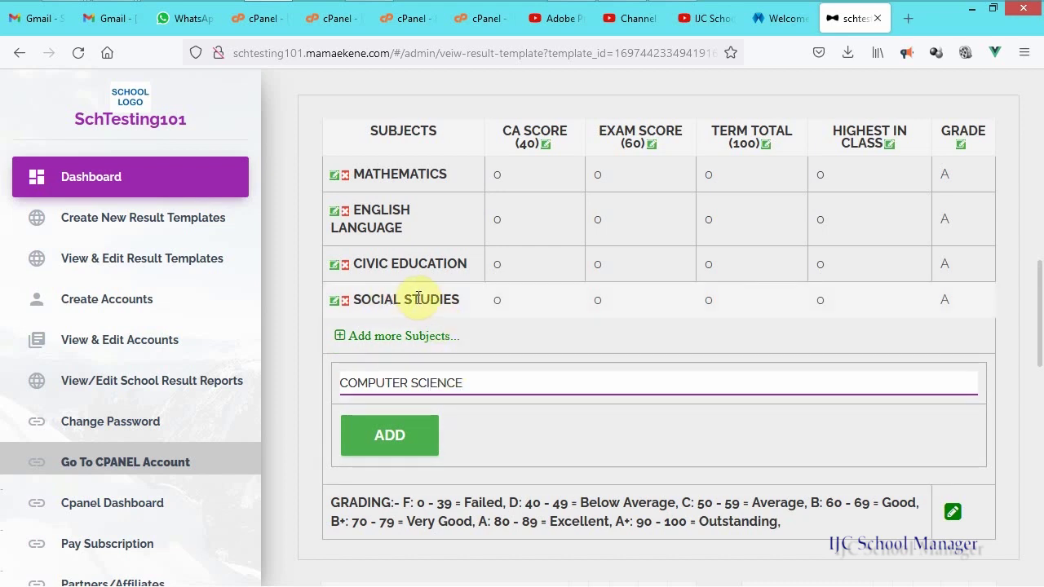
click(400, 435)
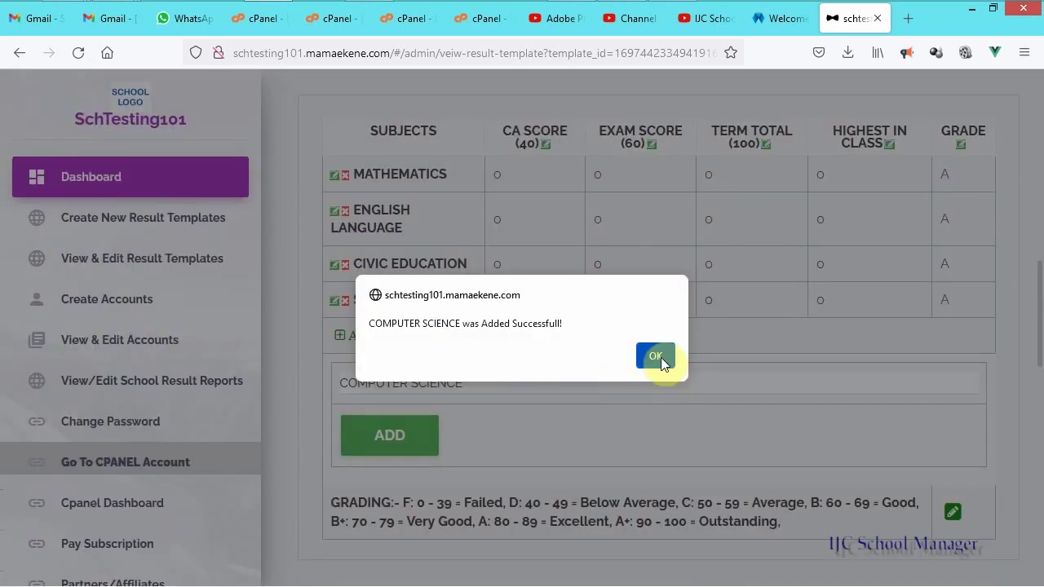
click(658, 358)
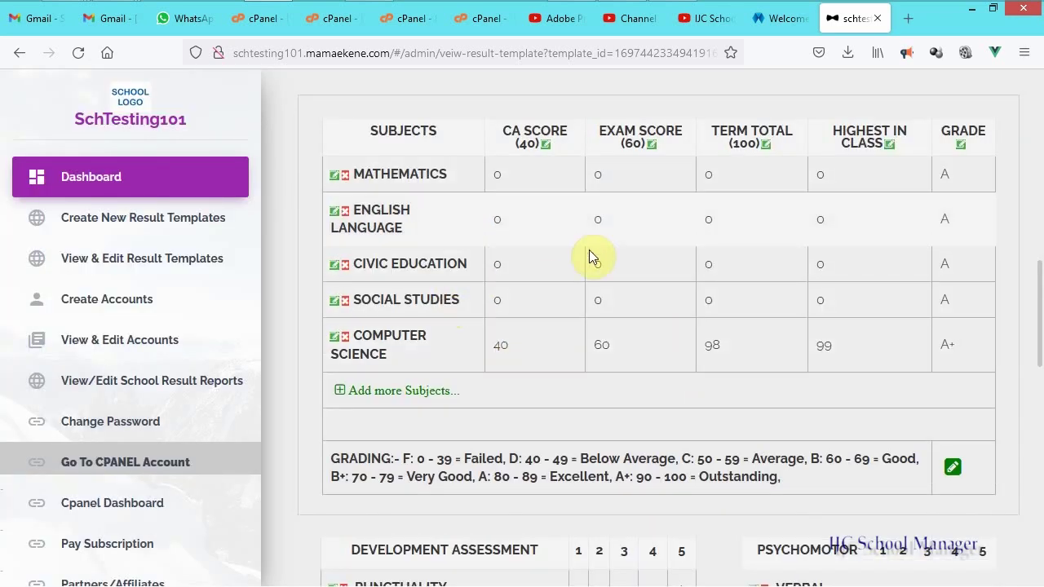
Review the Computer Science row in the subjects table and the Development Assessment and Psychomotor sections.
scroll(589, 253, up, 3)
scroll(592, 260, down, 3)
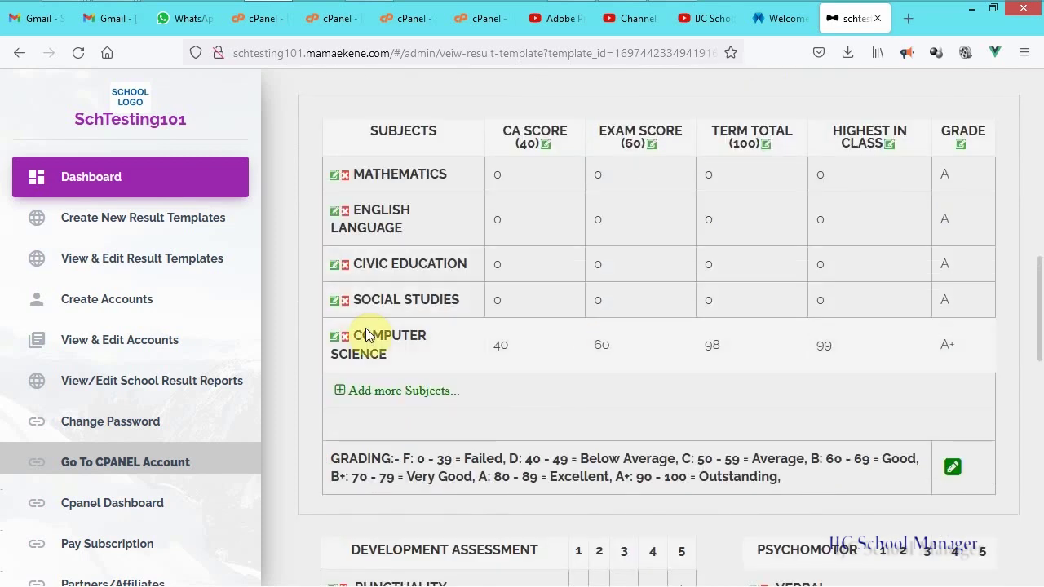
scroll(408, 265, down, 3)
scroll(412, 253, up, 1)
scroll(399, 229, up, 1)
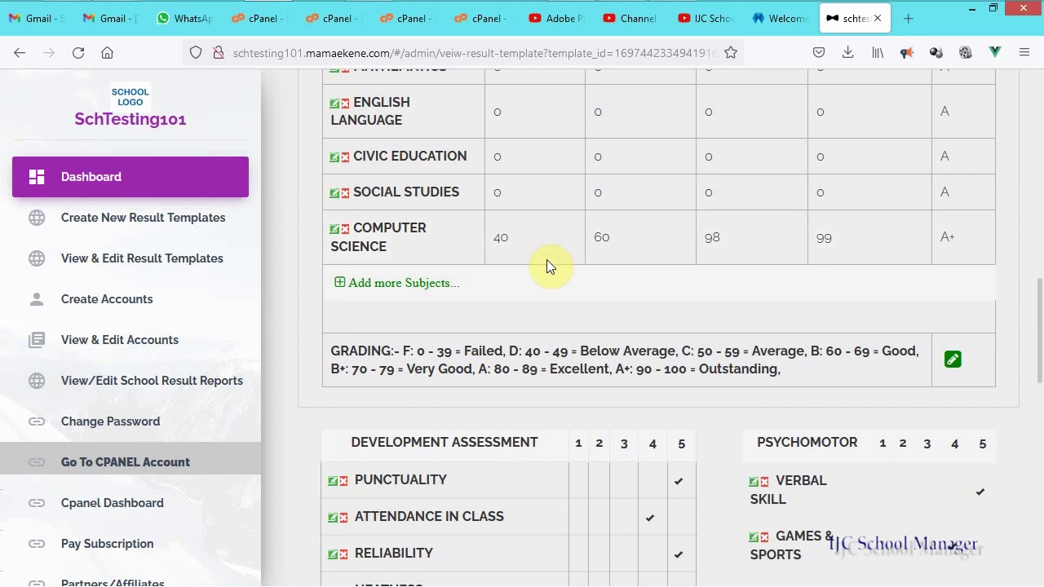
scroll(578, 275, down, 5)
scroll(407, 302, up, 3)
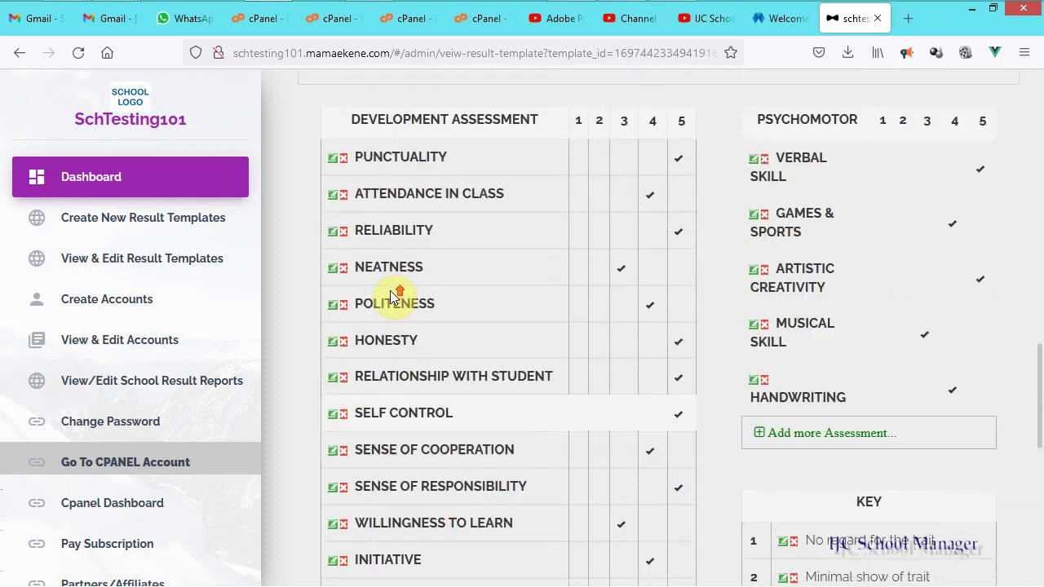
double_click(462, 172)
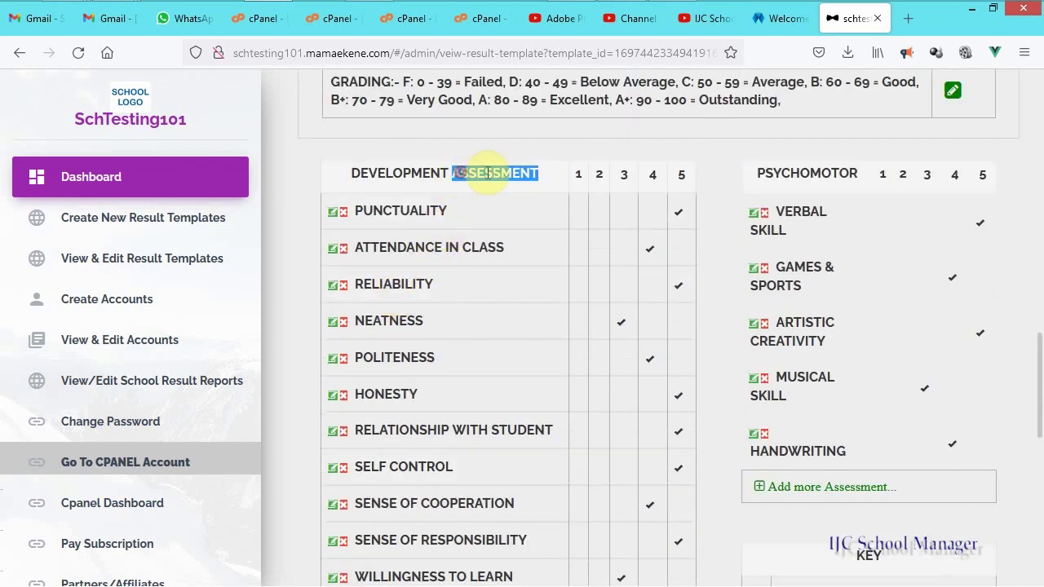
double_click(789, 172)
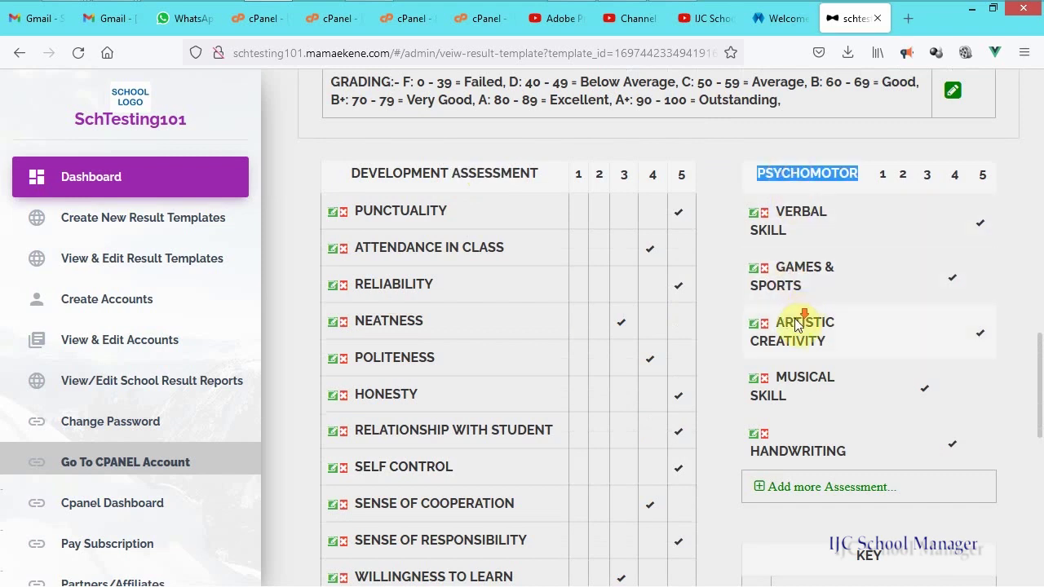
Add HARDWORKING as a new item in the template's Development Assessment list.
scroll(571, 310, down, 1)
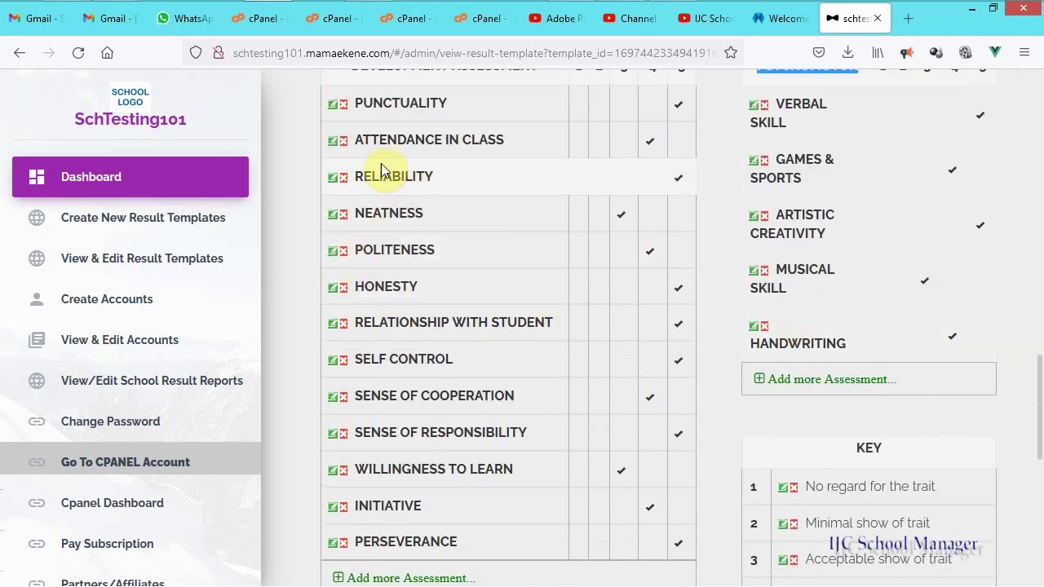
scroll(359, 257, down, 2)
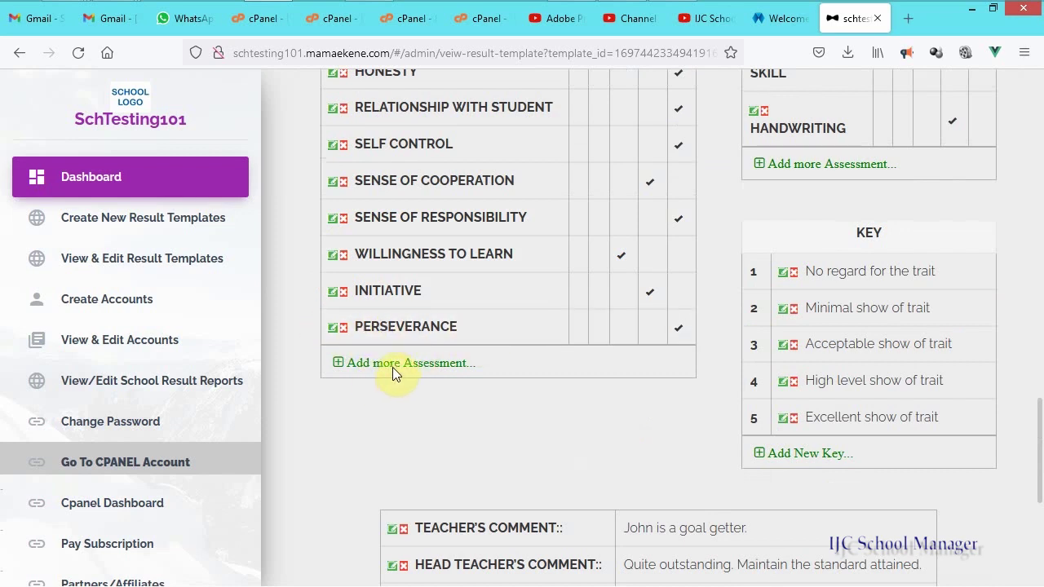
click(372, 364)
click(408, 408)
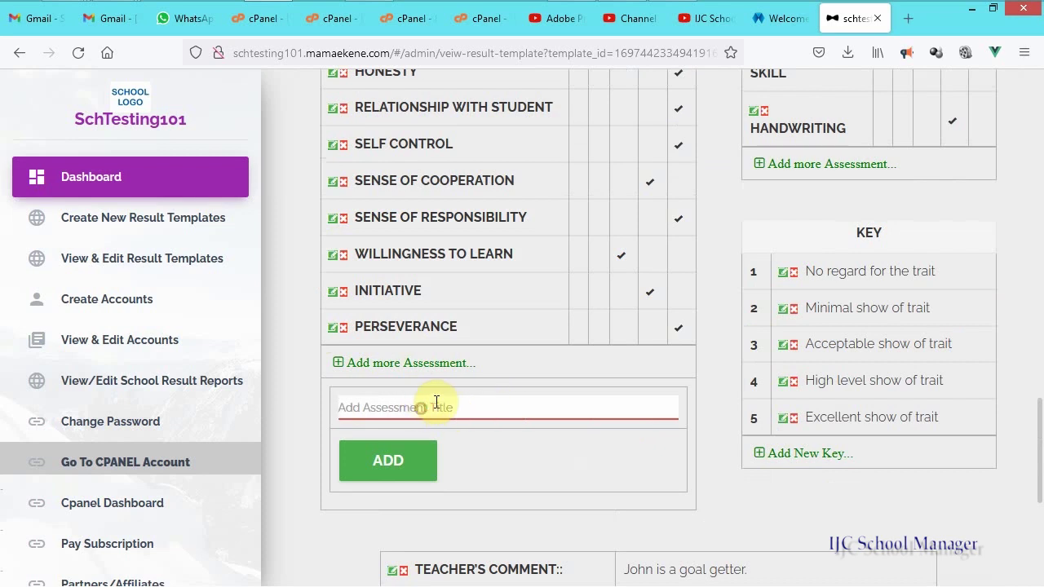
scroll(458, 351, up, 4)
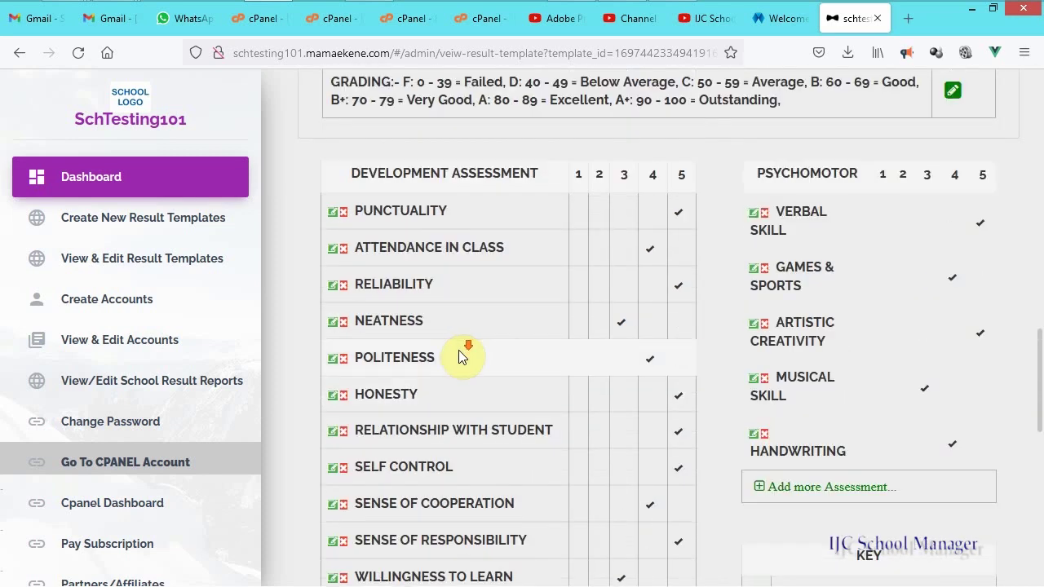
scroll(458, 352, down, 3)
scroll(462, 359, down, 1)
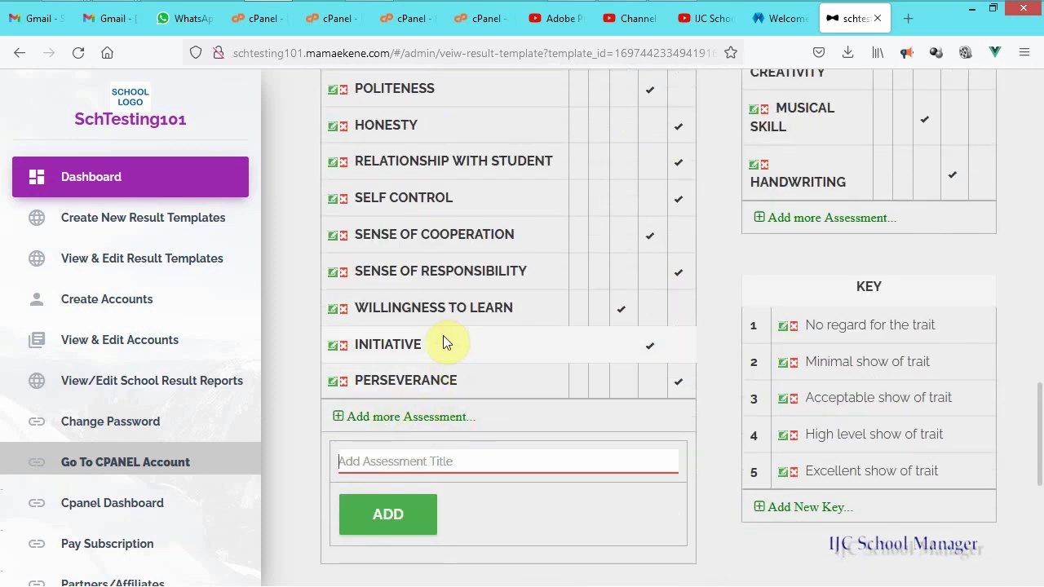
scroll(424, 424, up, 3)
scroll(440, 407, down, 4)
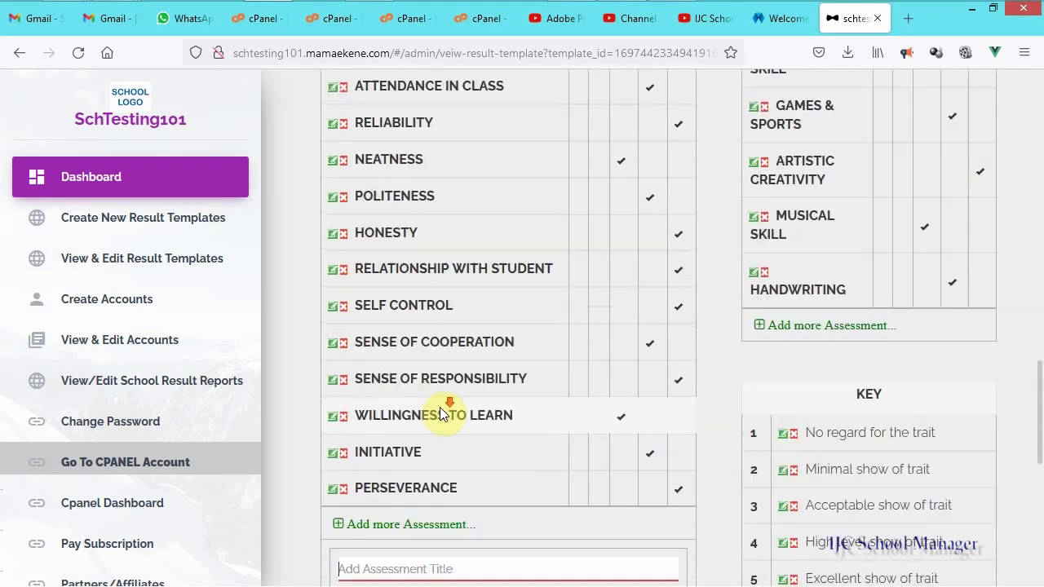
text(HAR)
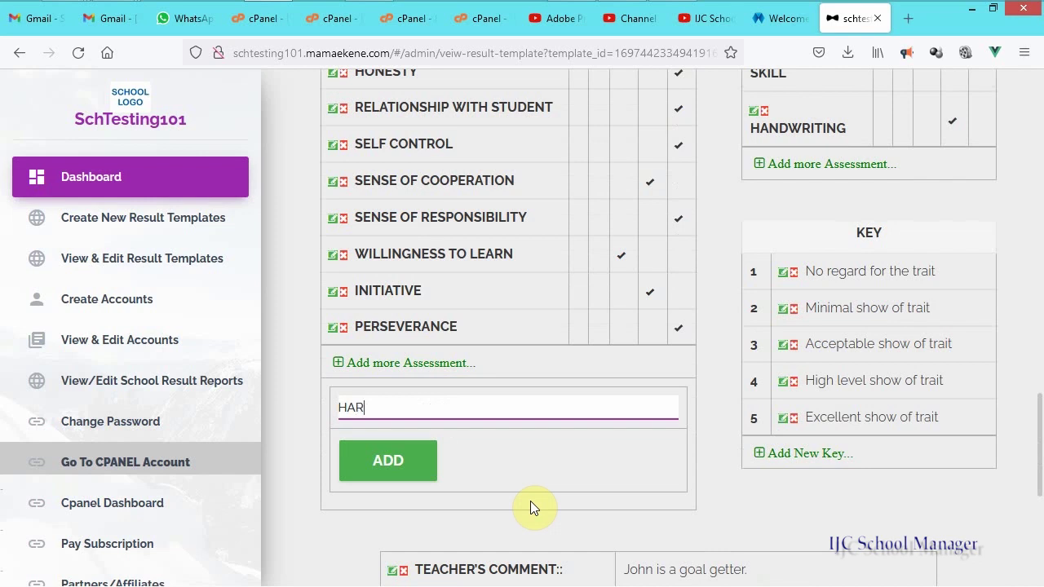
text(DWORKING)
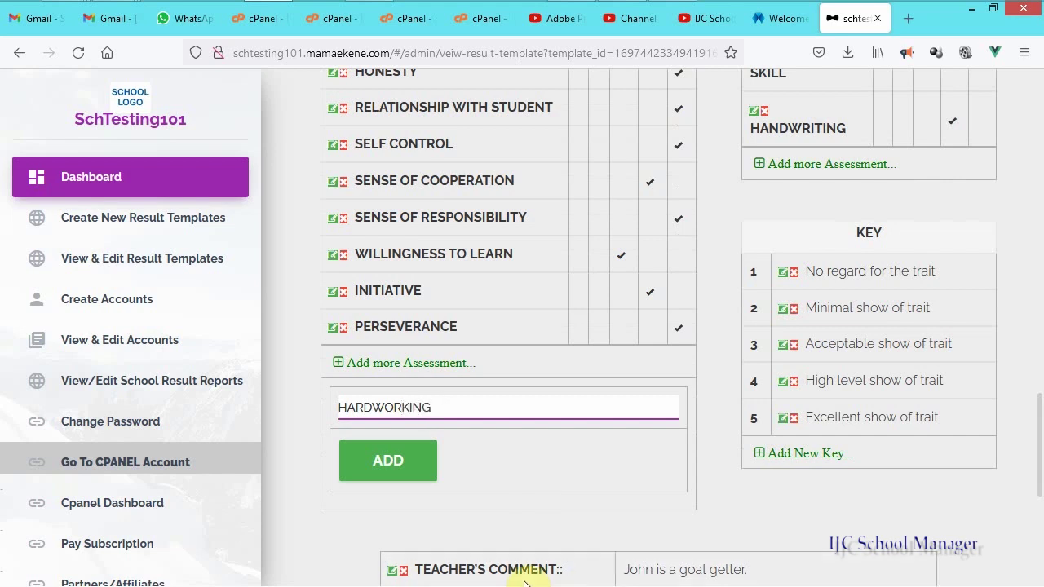
click(388, 459)
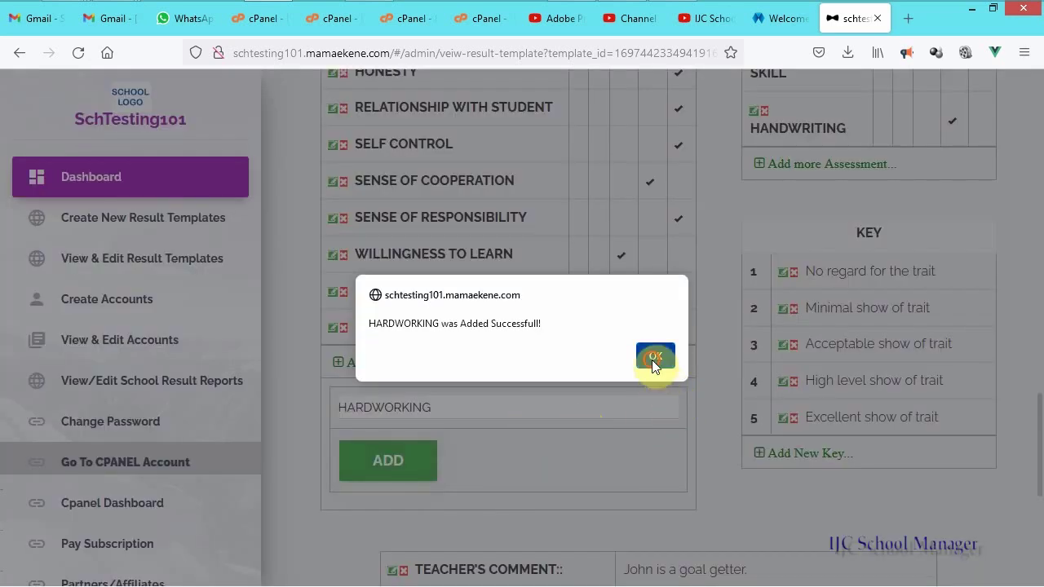
click(654, 358)
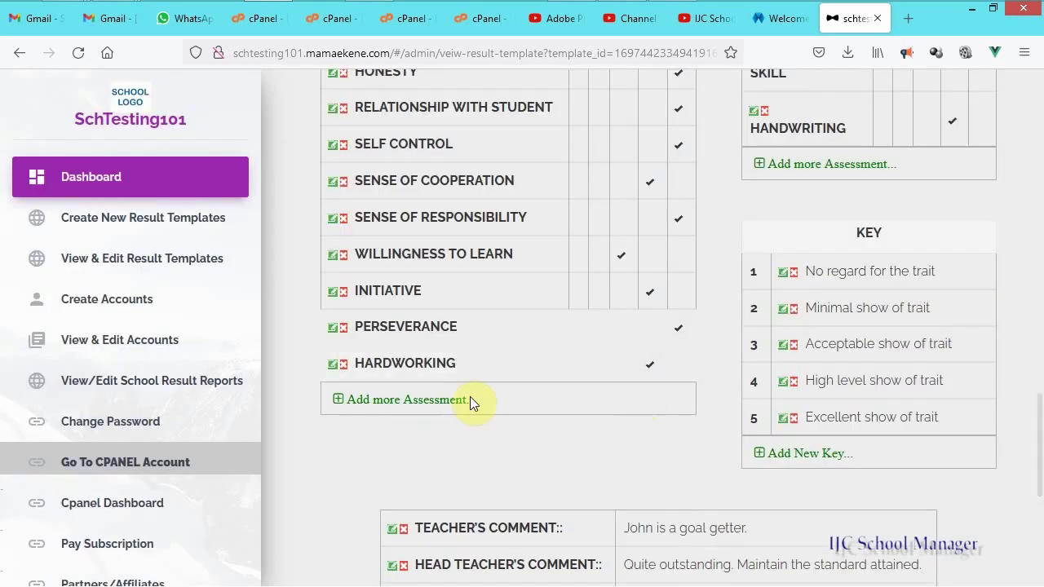
drag(383, 364, 481, 377)
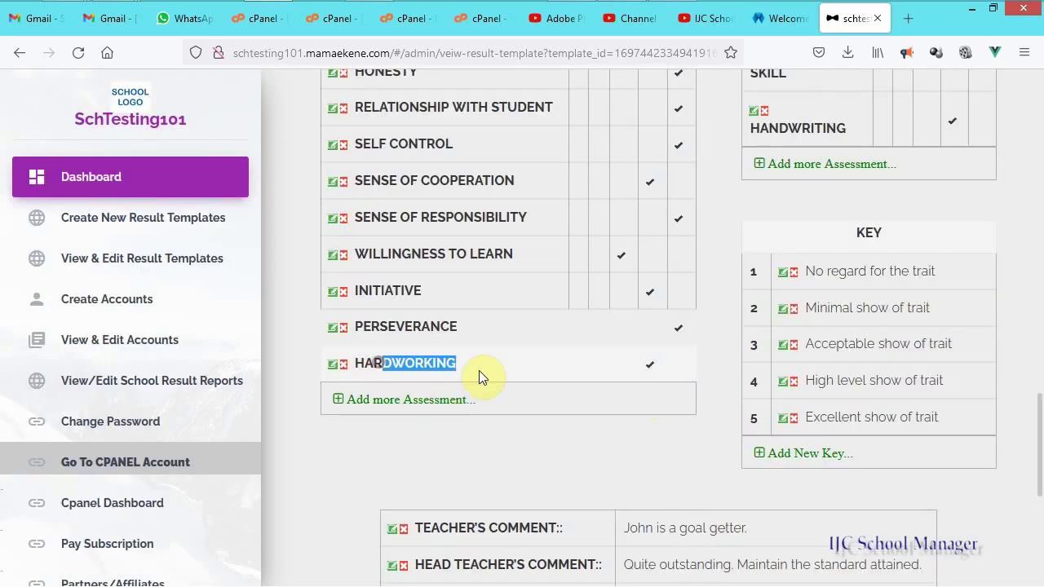
Delete the INITIATIVE item from the Development Assessment list and confirm the deletion.
click(344, 292)
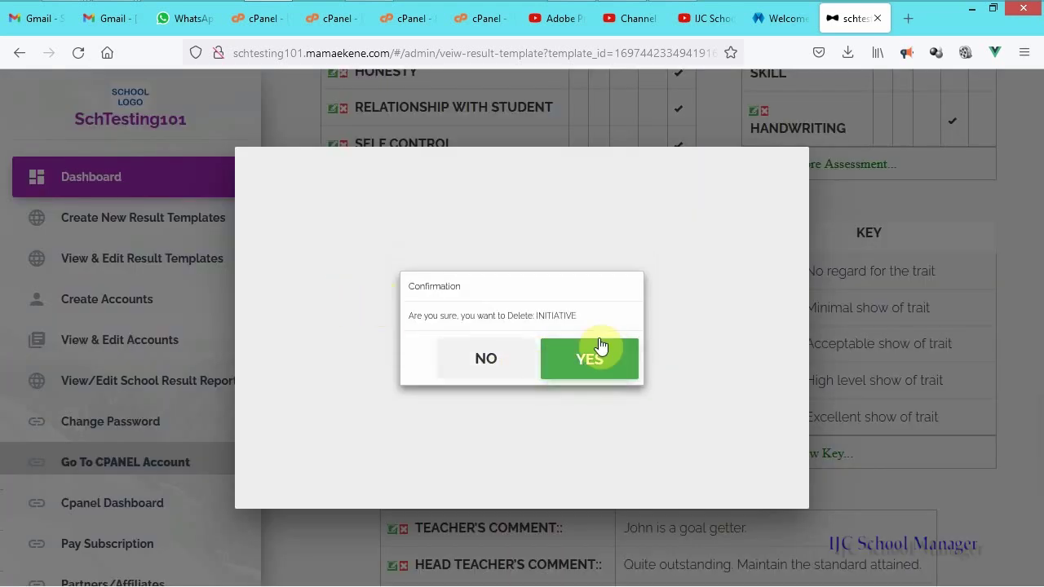
click(554, 355)
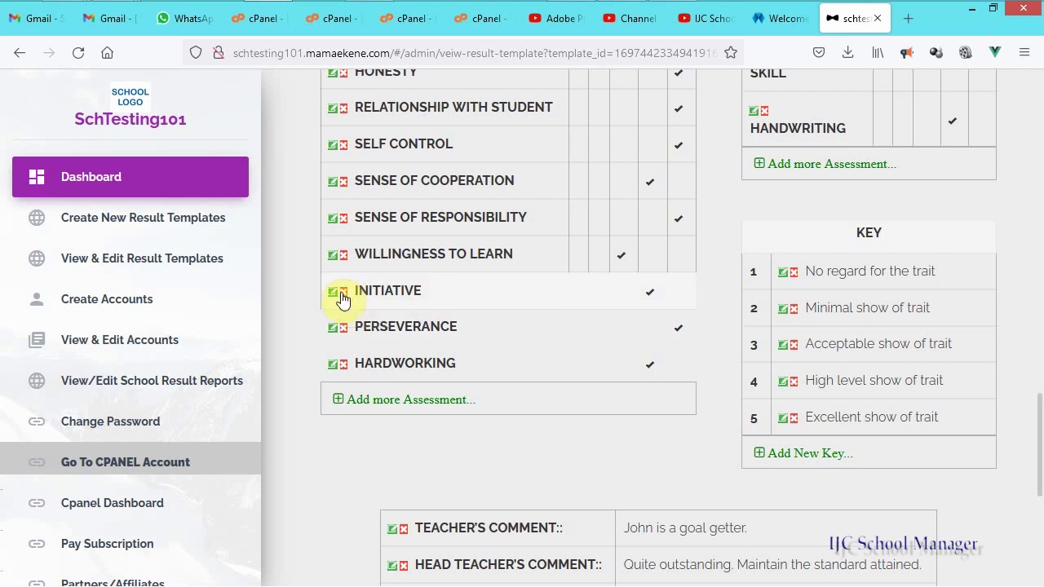
click(344, 294)
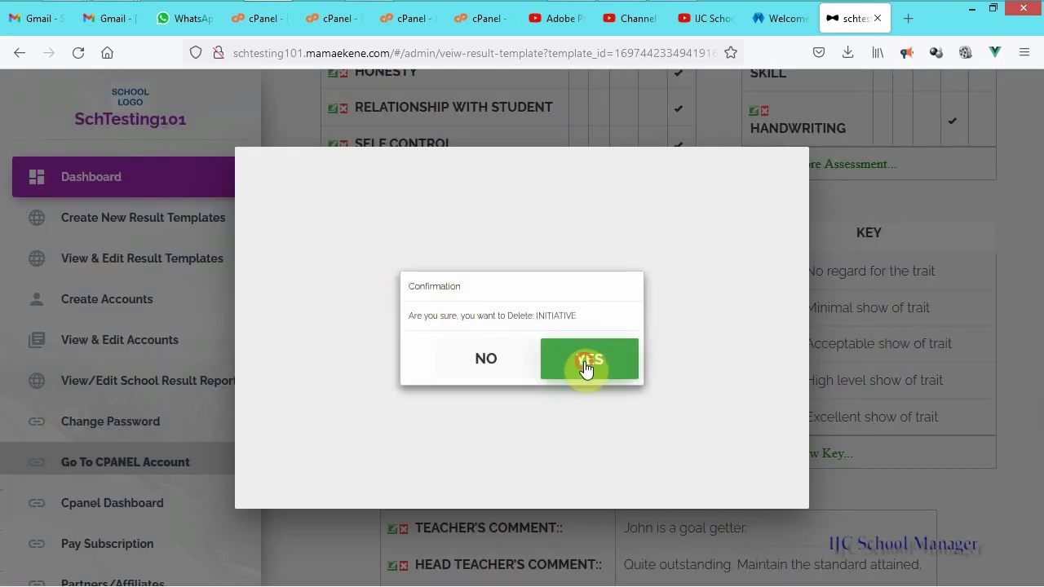
click(585, 367)
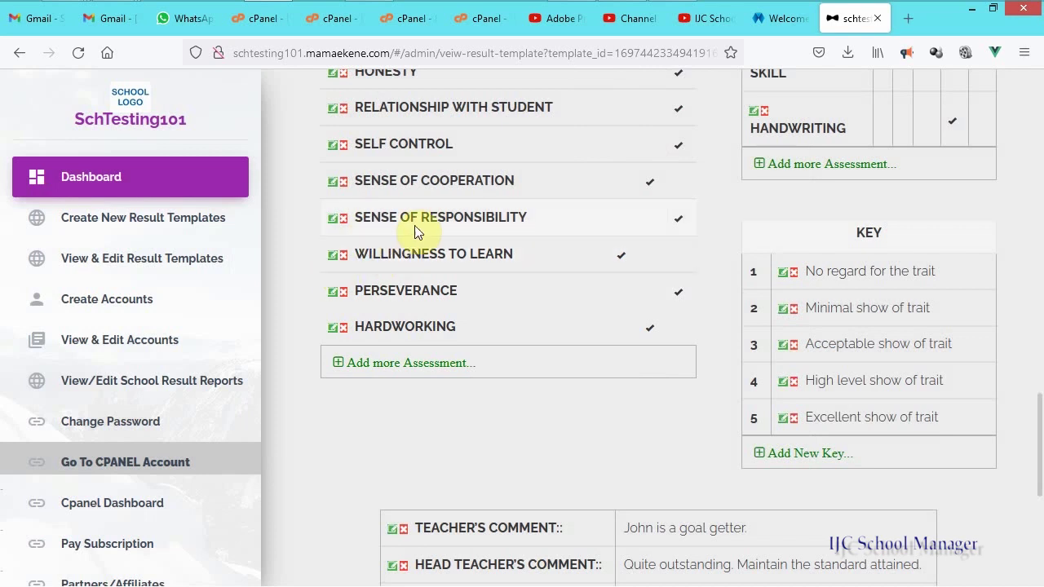
Open the NEATNESS item in the Development Assessment list for editing and update it with the title NEATNESS.
scroll(467, 186, up, 3)
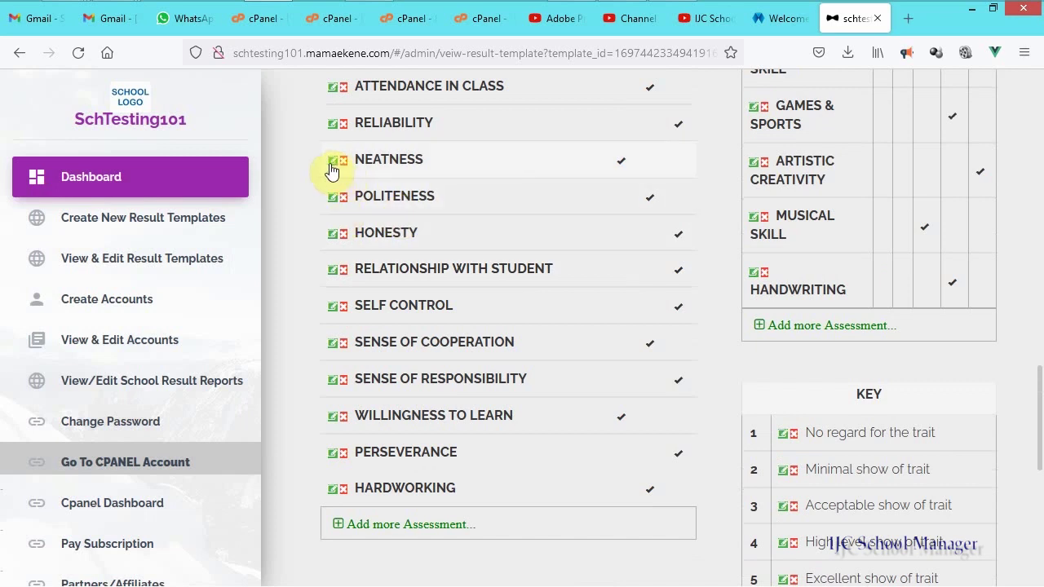
click(331, 162)
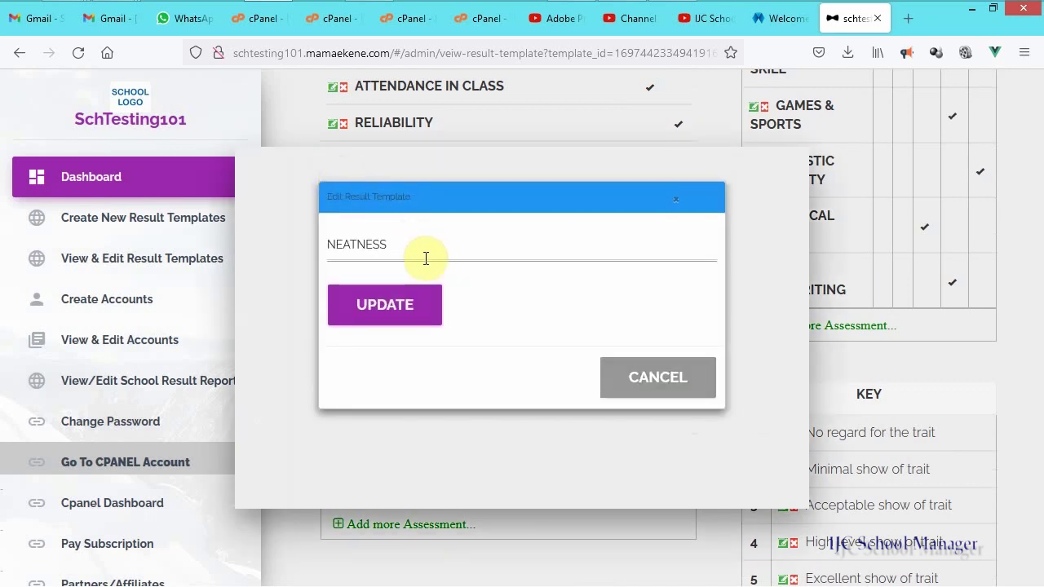
double_click(341, 238)
click(345, 256)
double_click(345, 245)
click(399, 243)
drag(356, 245, 471, 244)
click(329, 244)
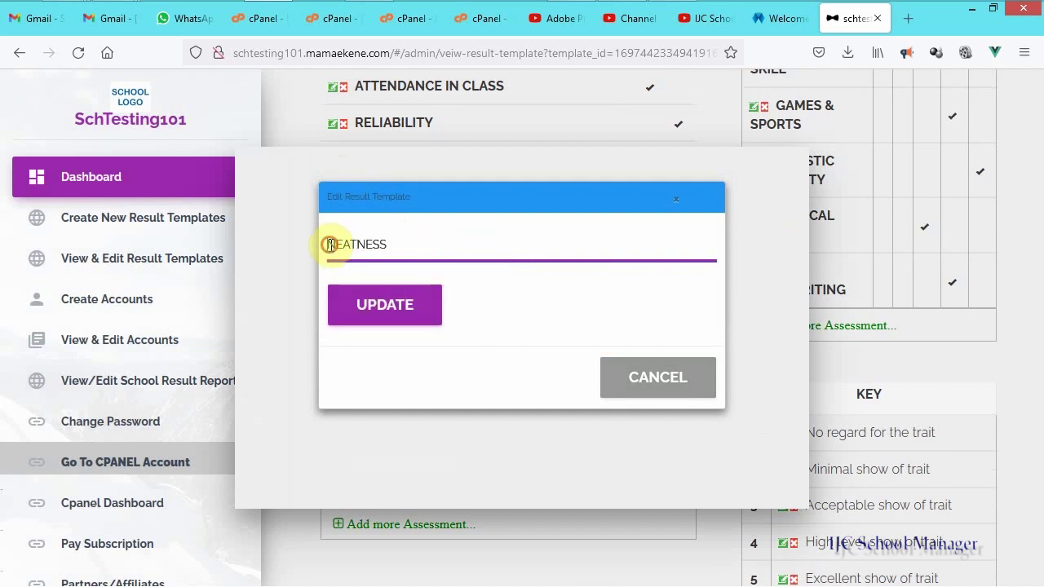
click(374, 245)
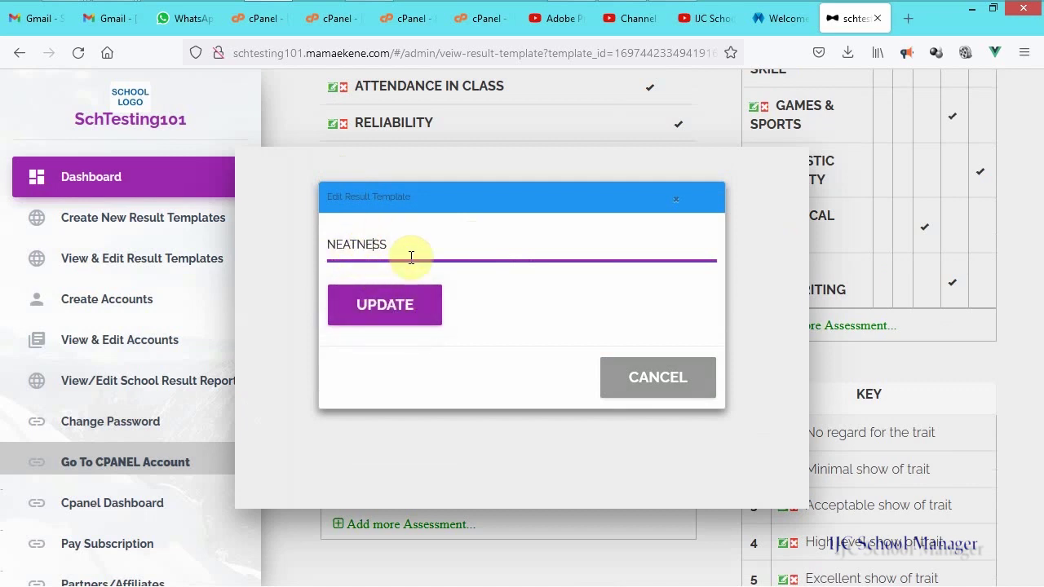
click(378, 314)
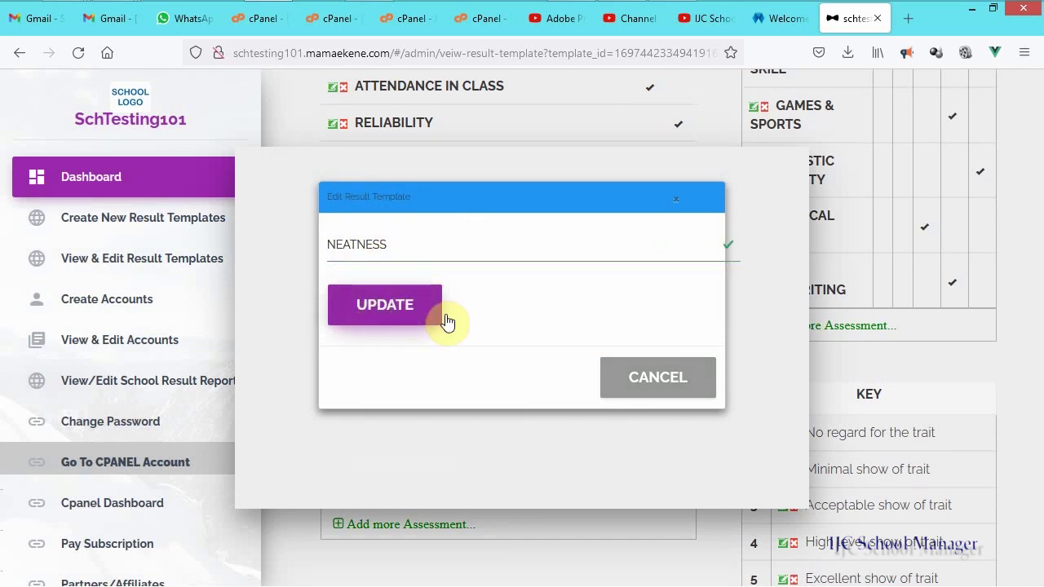
Examine the rating key and compare it with the 1 to 5 columns of the Development Assessment and Psychomotor sections.
scroll(718, 298, up, 2)
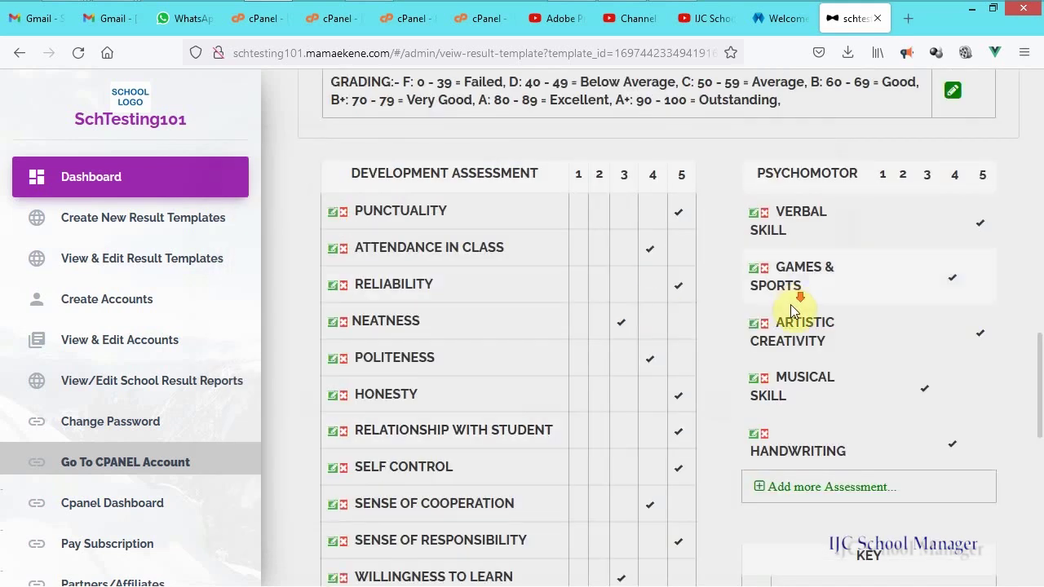
scroll(791, 310, down, 5)
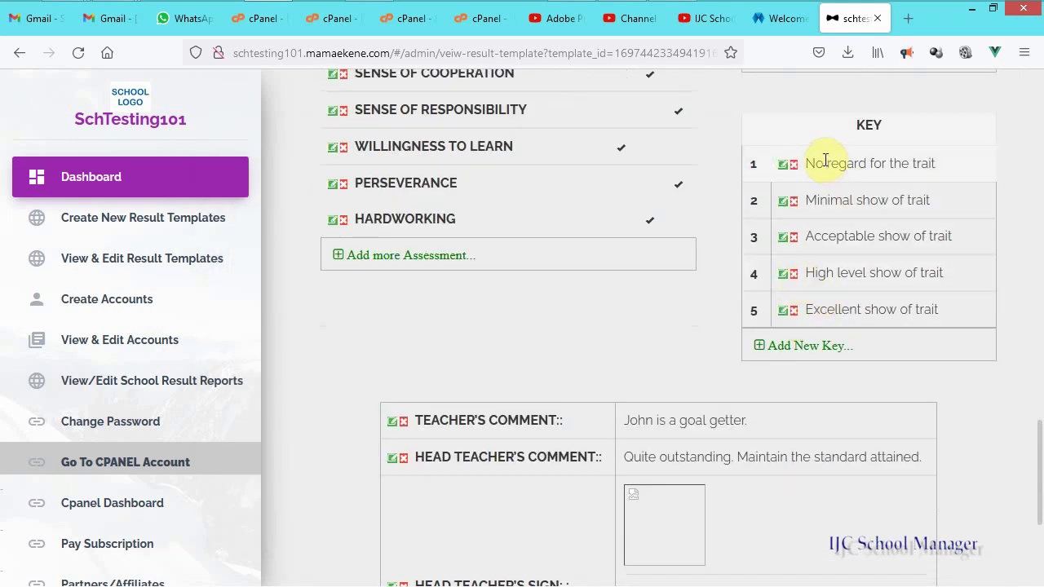
drag(823, 163, 905, 161)
scroll(877, 302, up, 2)
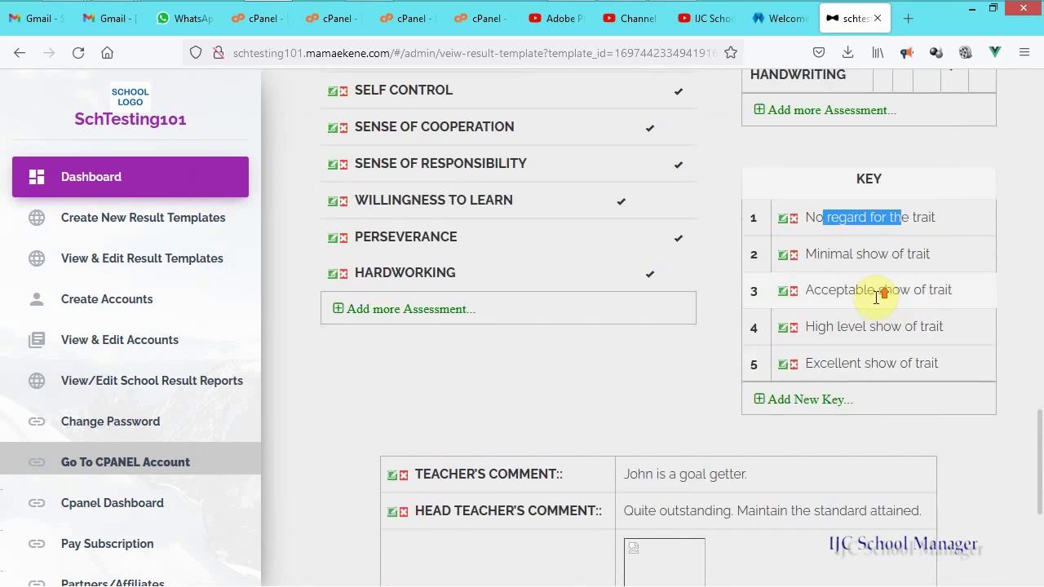
scroll(864, 310, up, 3)
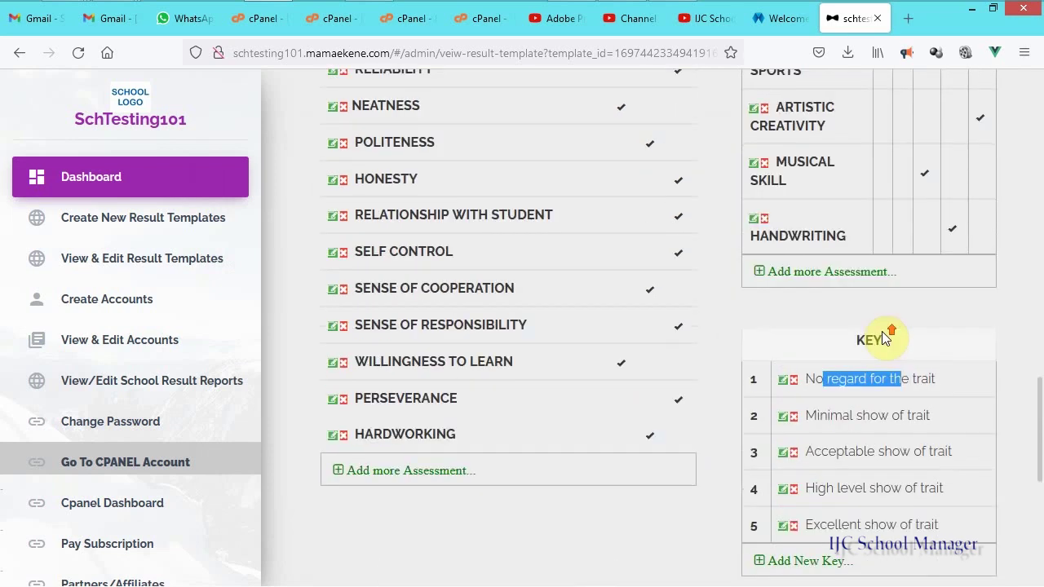
click(576, 115)
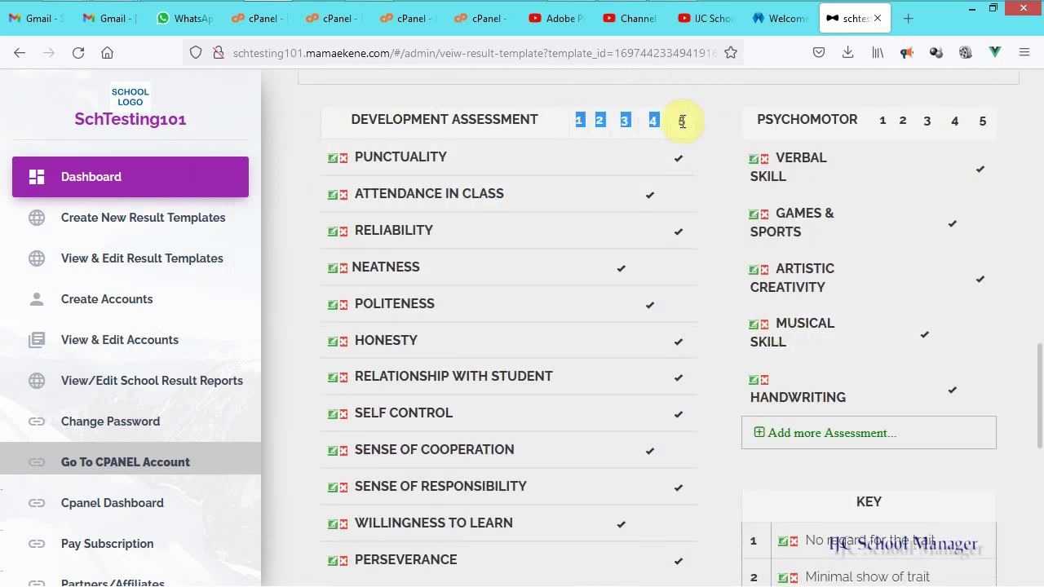
scroll(525, 286, down, 1)
scroll(489, 261, down, 2)
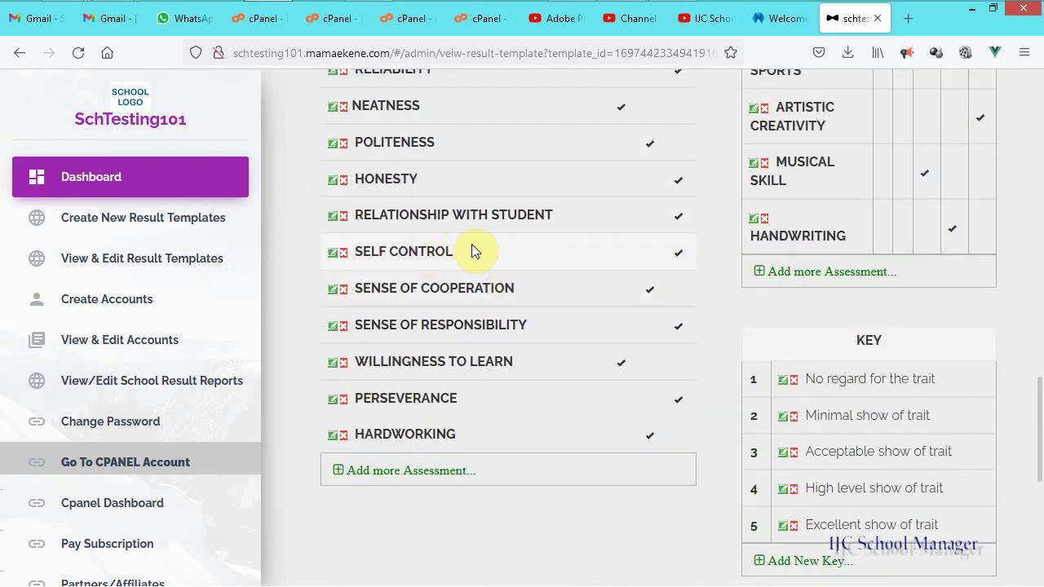
scroll(506, 245, down, 1)
scroll(465, 245, up, 2)
scroll(498, 249, up, 2)
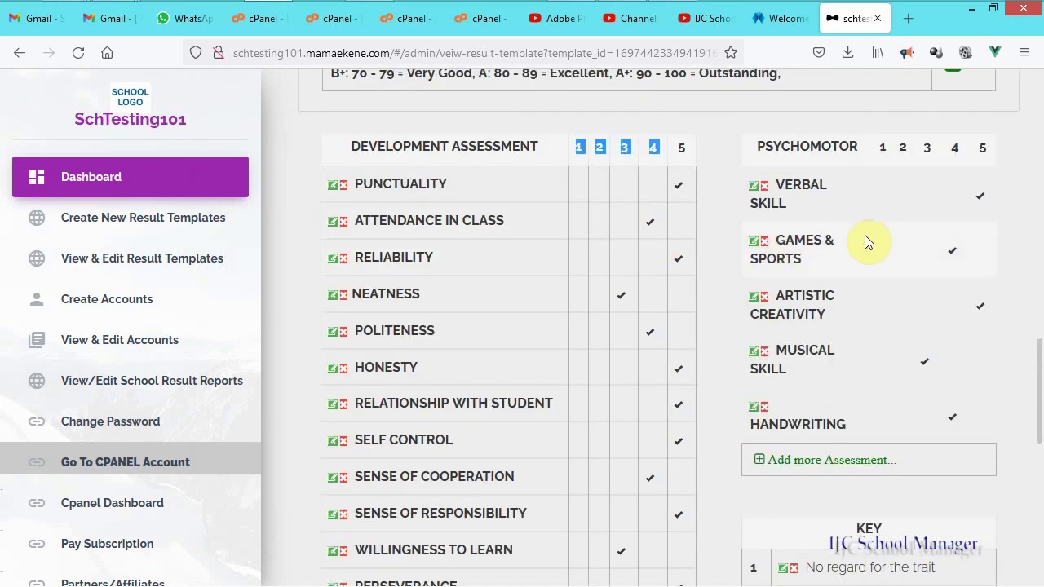
Open the grading scale below the subjects table for editing and look through its grades, score ranges and remarks.
scroll(867, 249, up, 3)
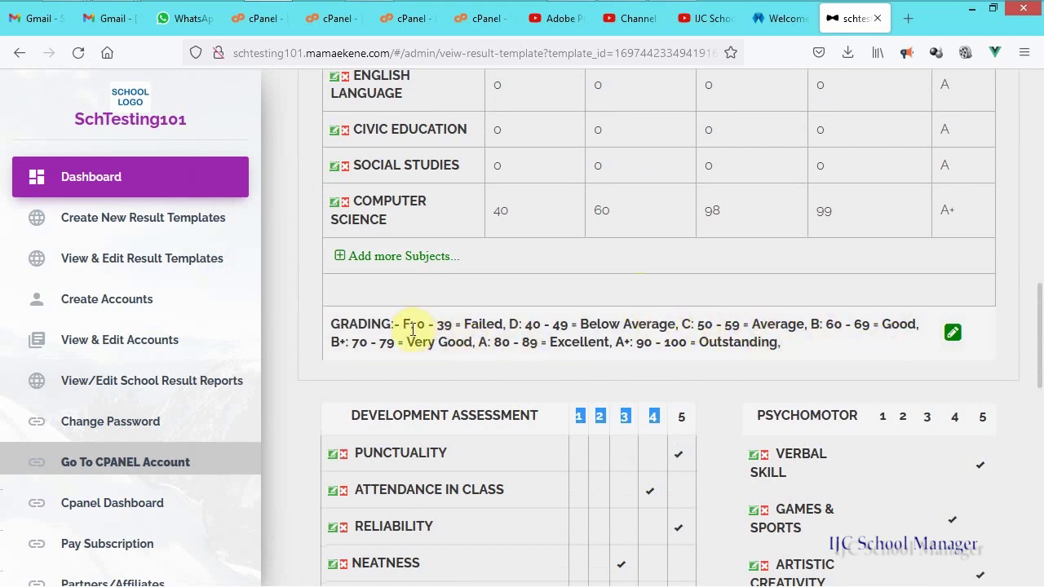
click(338, 325)
drag(337, 325, 412, 325)
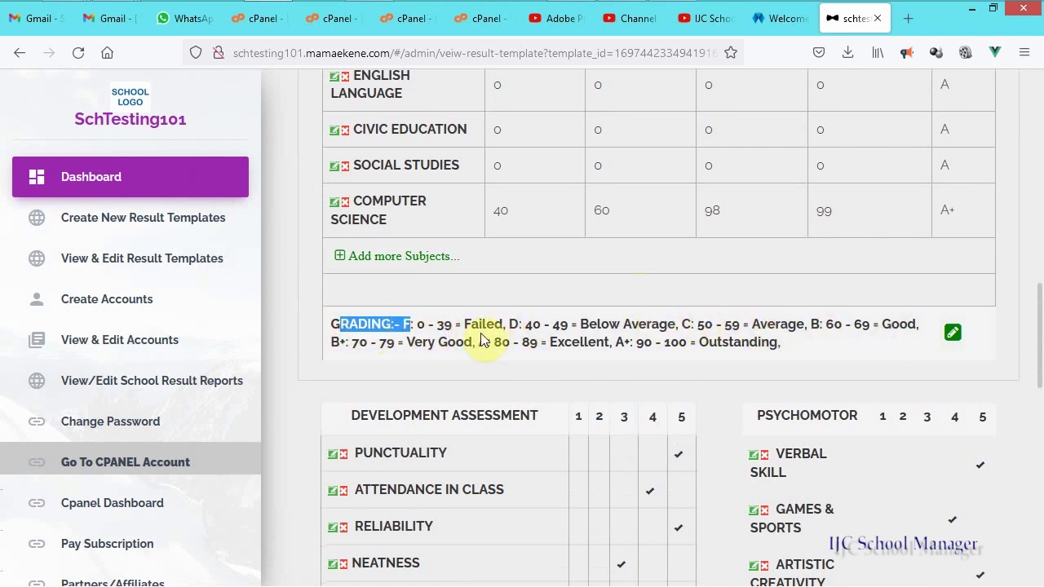
drag(512, 342, 691, 325)
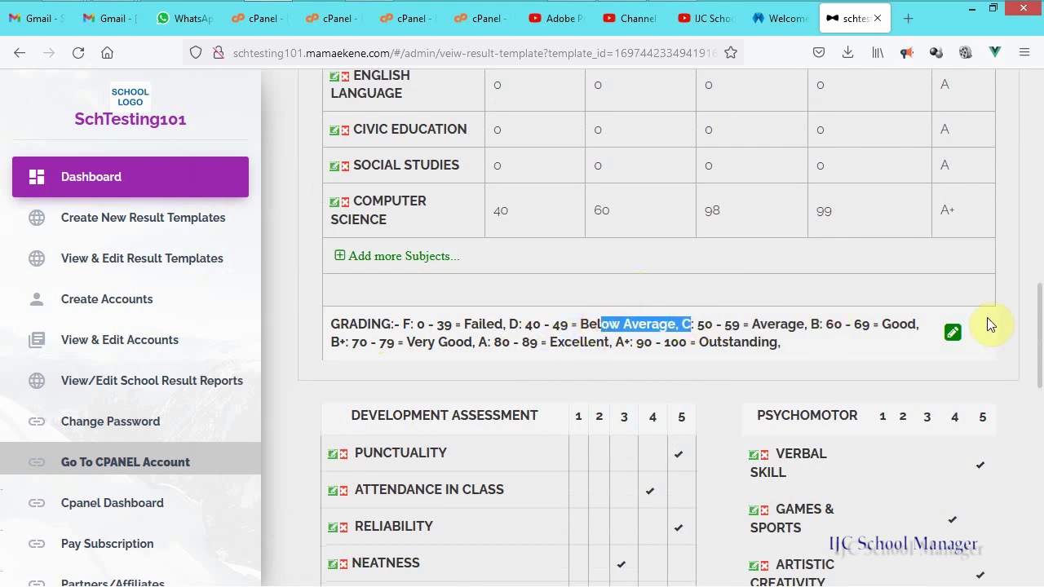
click(952, 334)
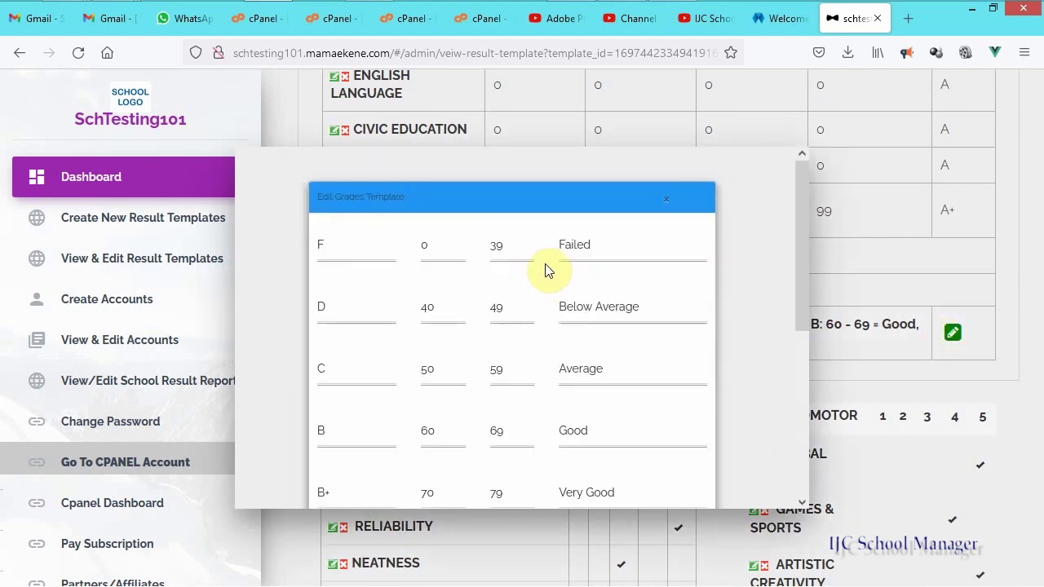
scroll(408, 315, down, 4)
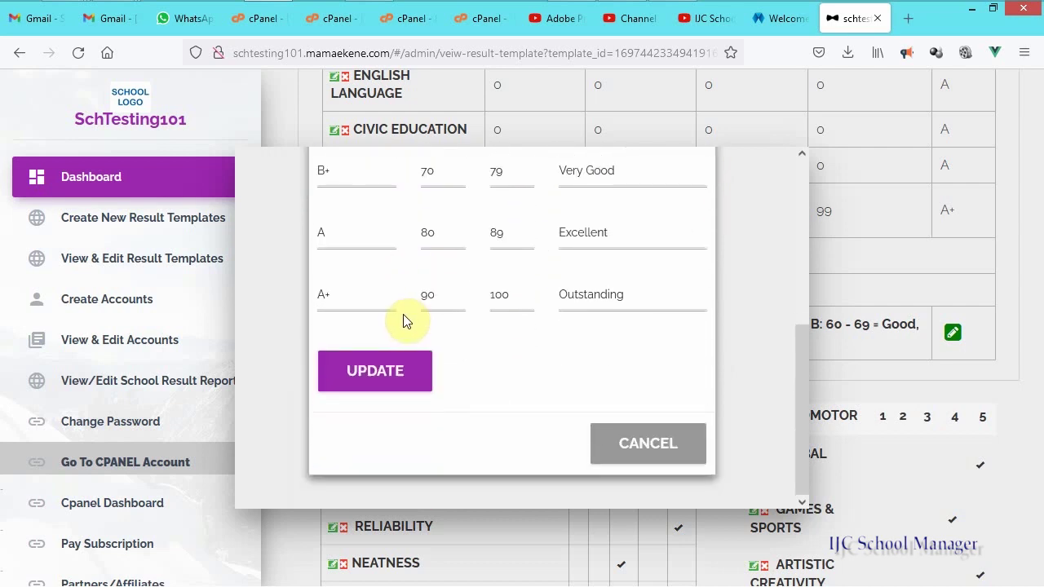
scroll(401, 319, up, 1)
scroll(346, 391, up, 4)
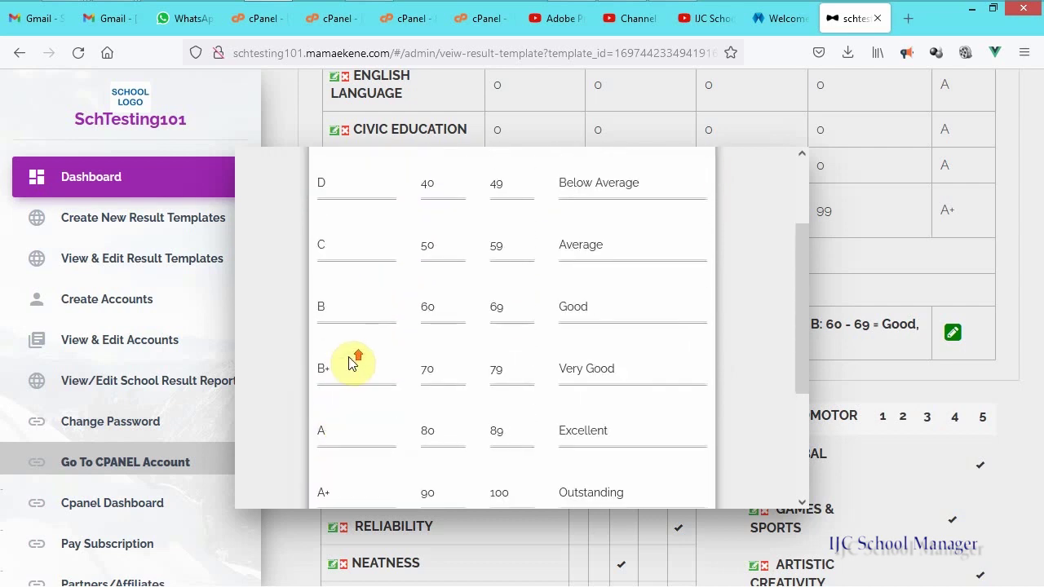
Check the grade letters in the grades template and update it, keeping the existing letters, score ranges and remarks.
double_click(330, 252)
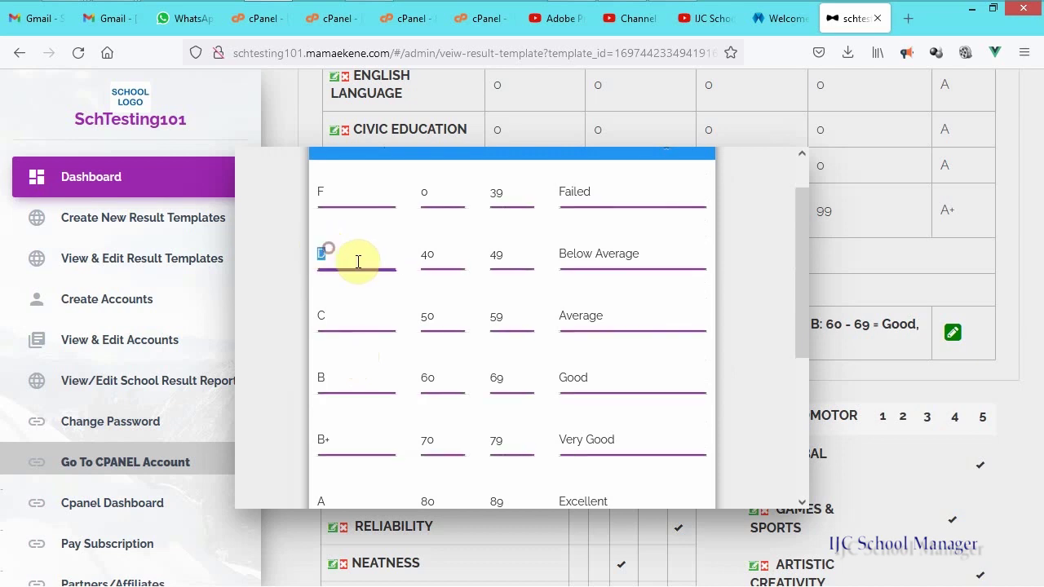
scroll(324, 211, up, 1)
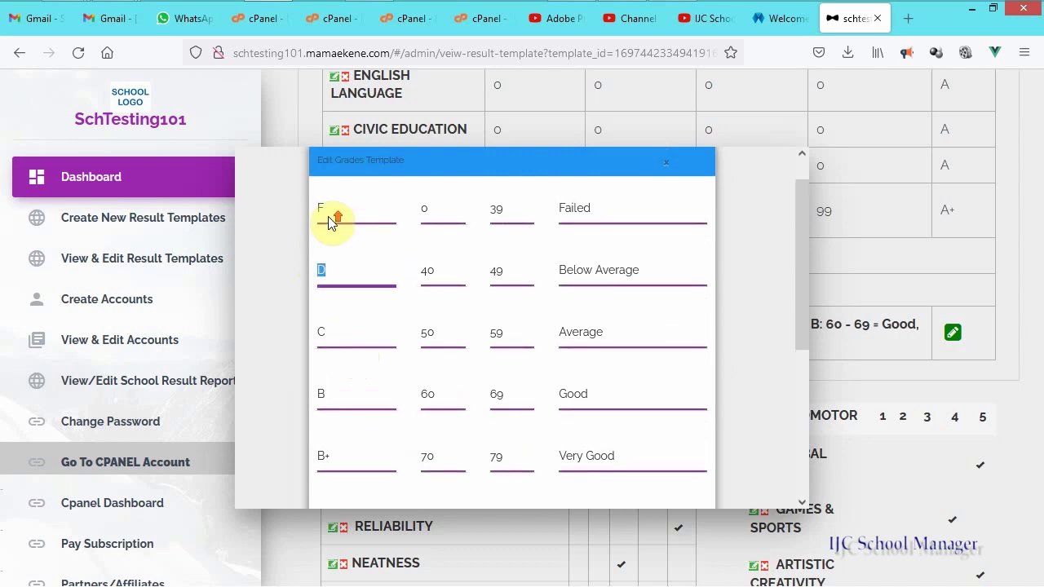
scroll(334, 212, down, 2)
double_click(326, 260)
click(340, 326)
double_click(339, 326)
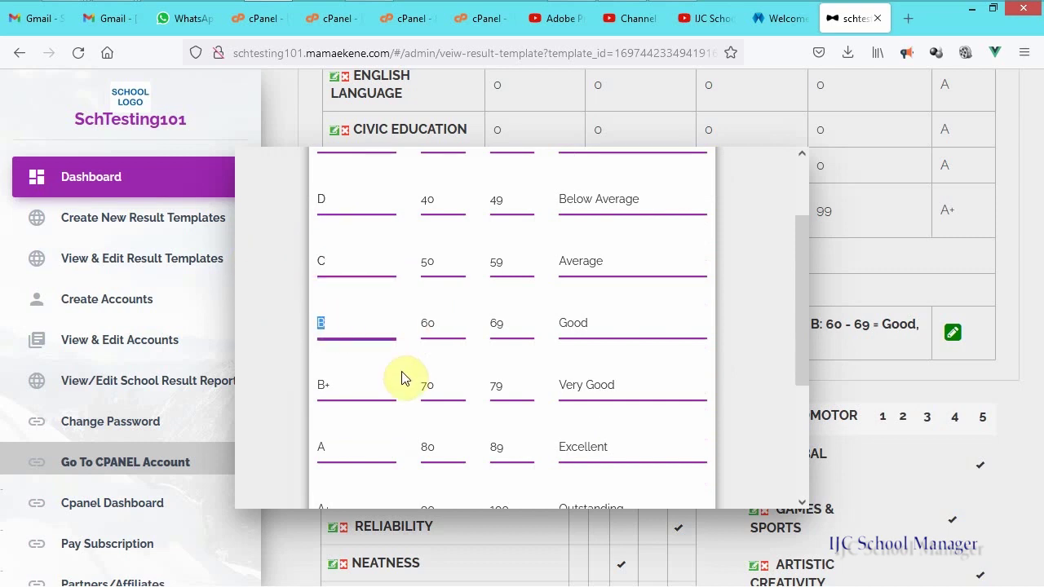
scroll(531, 412, down, 2)
scroll(497, 399, down, 3)
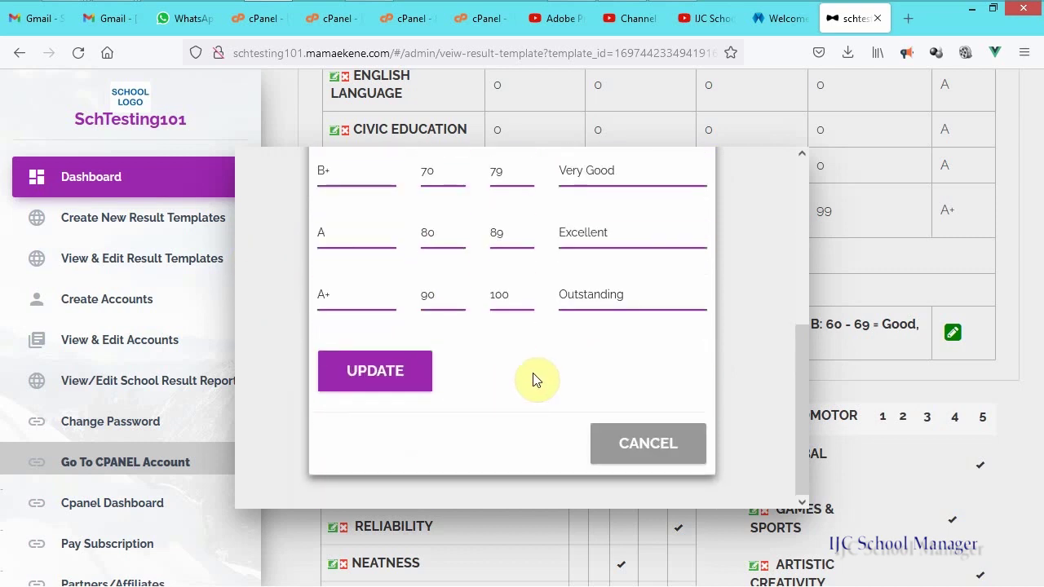
scroll(380, 245, up, 3)
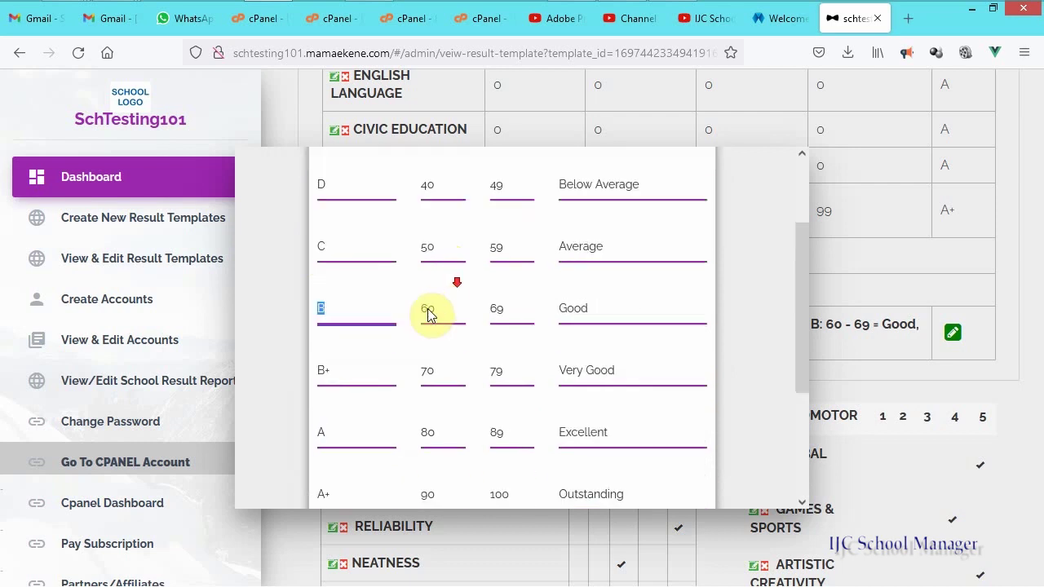
scroll(408, 367, down, 3)
click(380, 425)
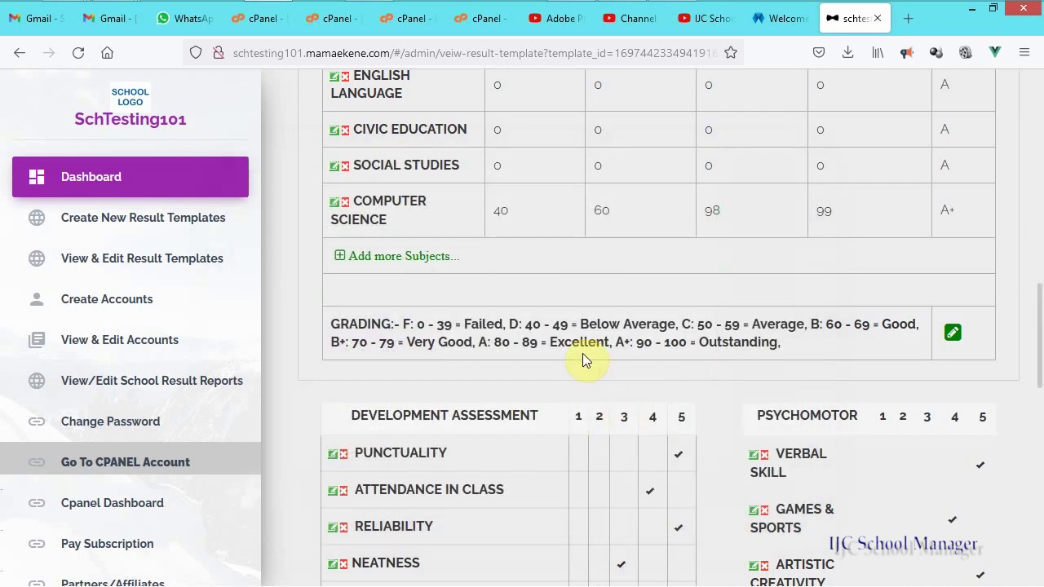
Open the entry form for an additional heading and its sample details below the student information table.
scroll(767, 366, up, 2)
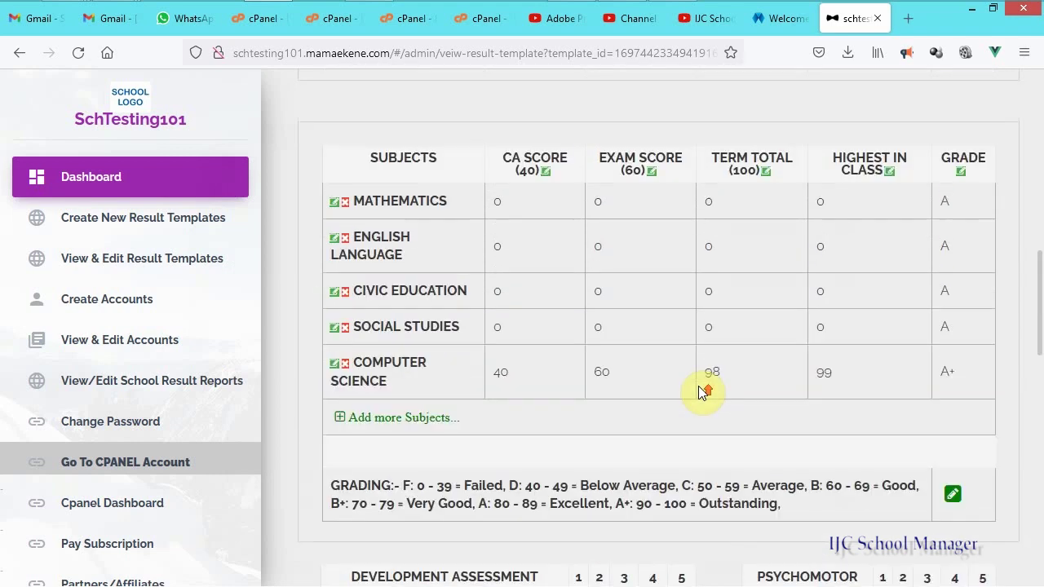
scroll(702, 391, up, 3)
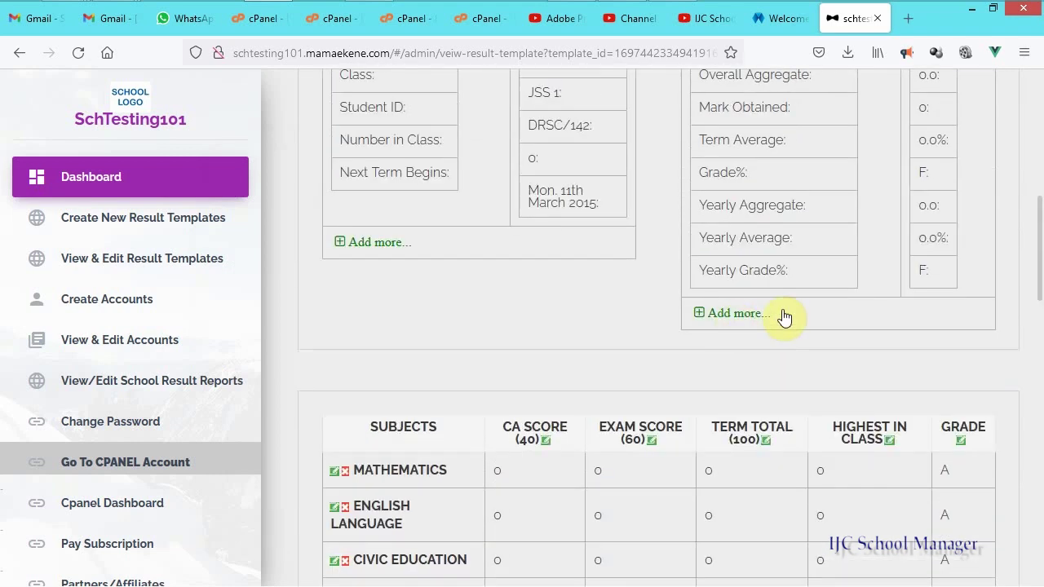
scroll(773, 321, up, 1)
scroll(742, 192, up, 2)
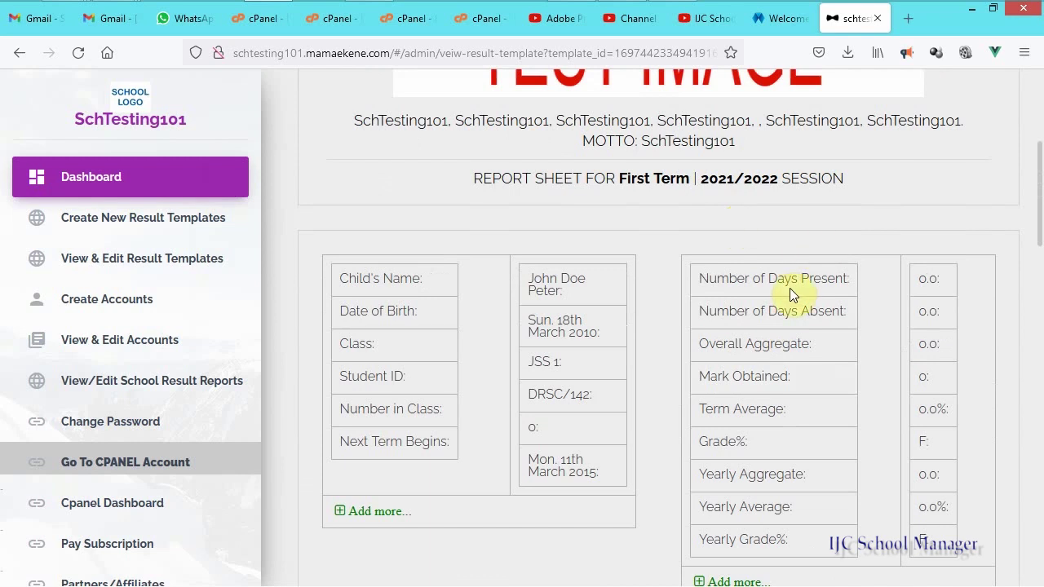
scroll(828, 327, down, 2)
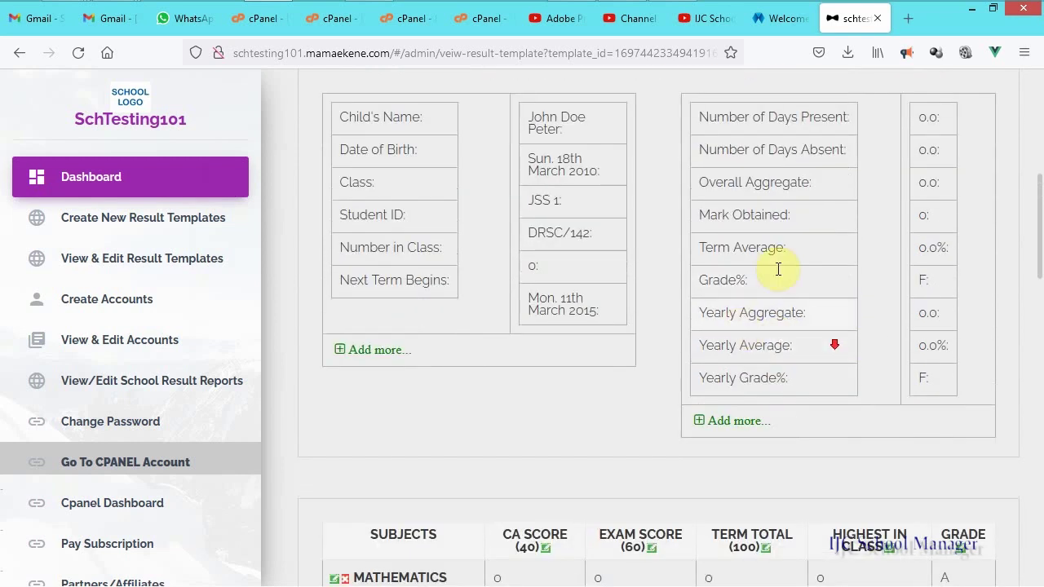
click(374, 352)
click(448, 397)
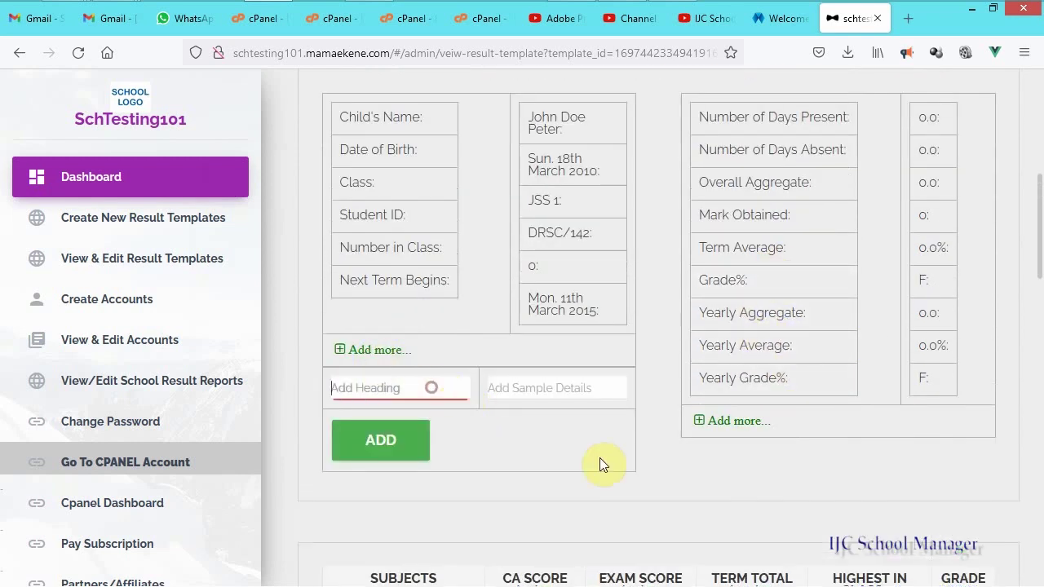
scroll(599, 457, down, 7)
scroll(581, 460, down, 7)
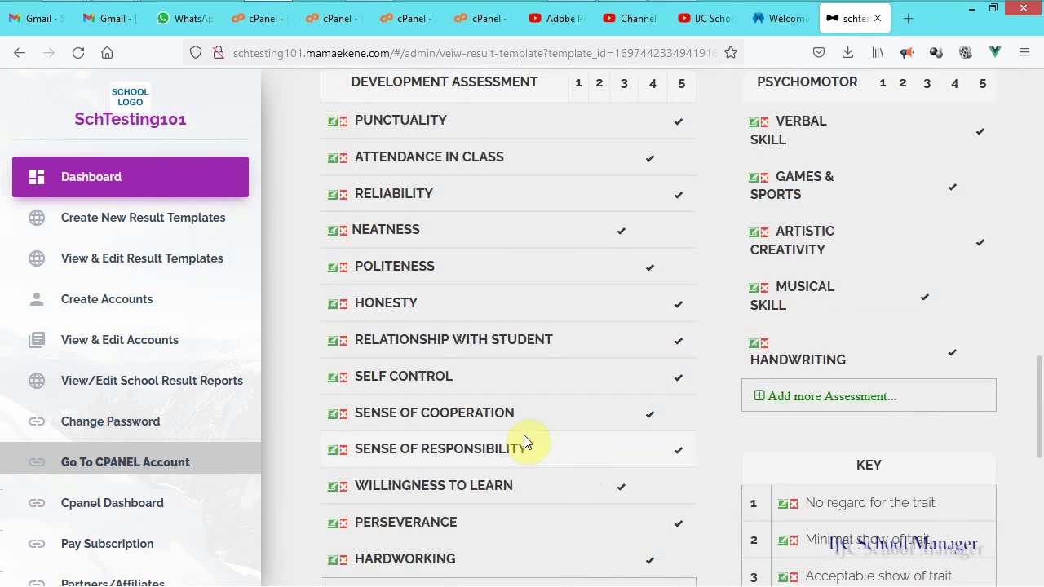
scroll(568, 410, down, 1)
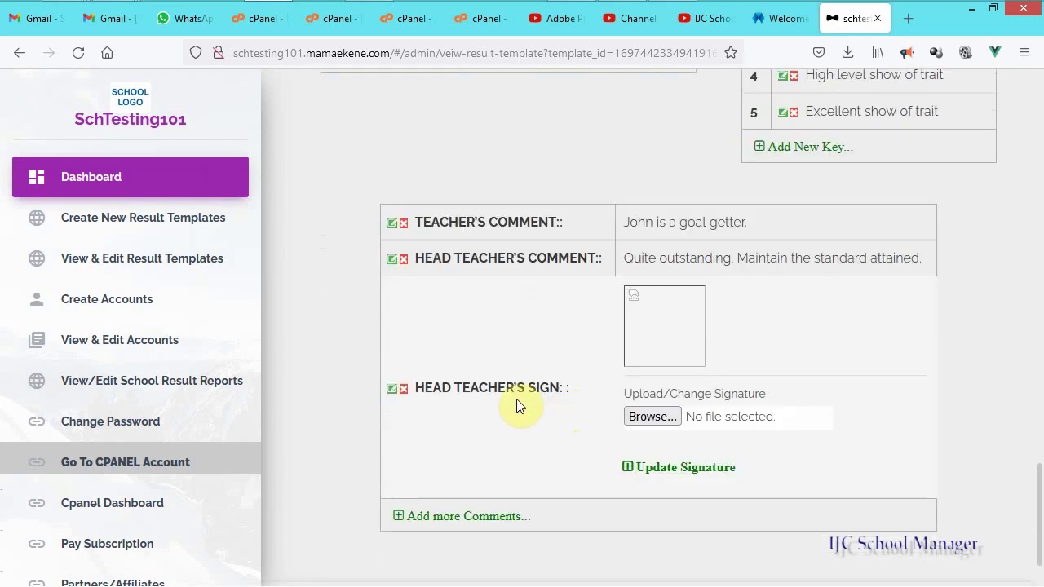
scroll(524, 330, up, 7)
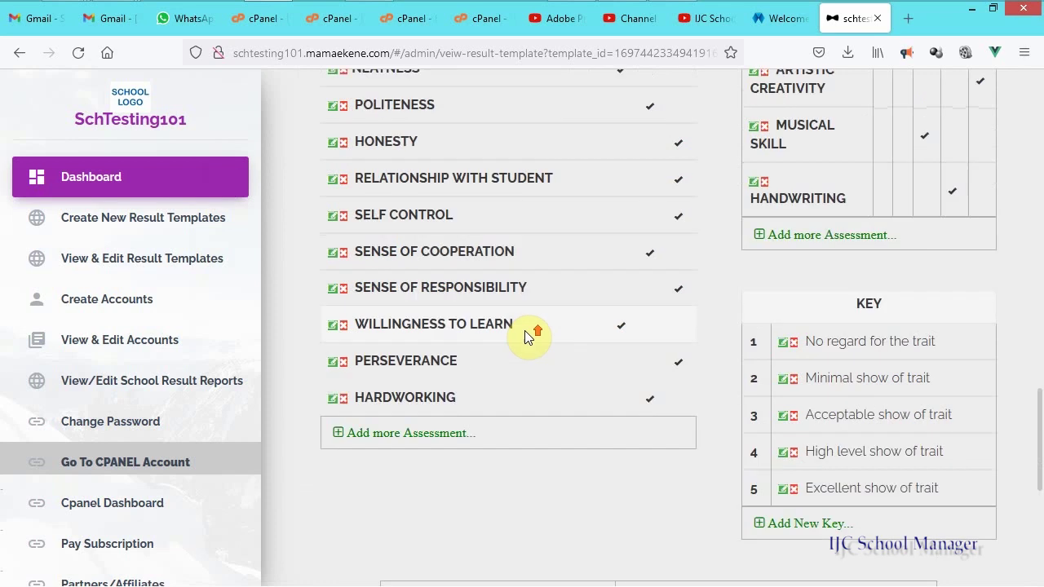
scroll(523, 328, down, 8)
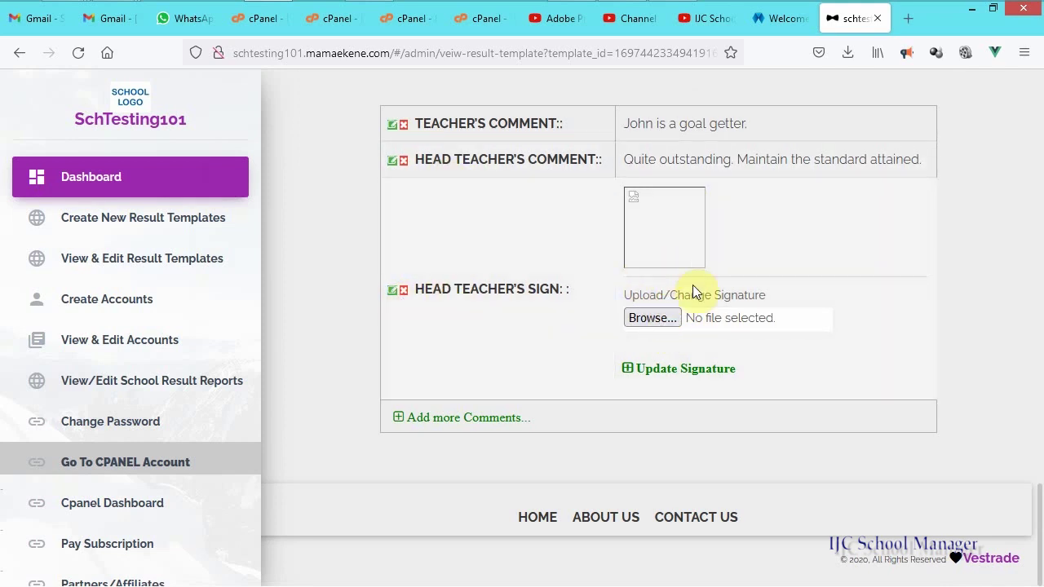
click(648, 319)
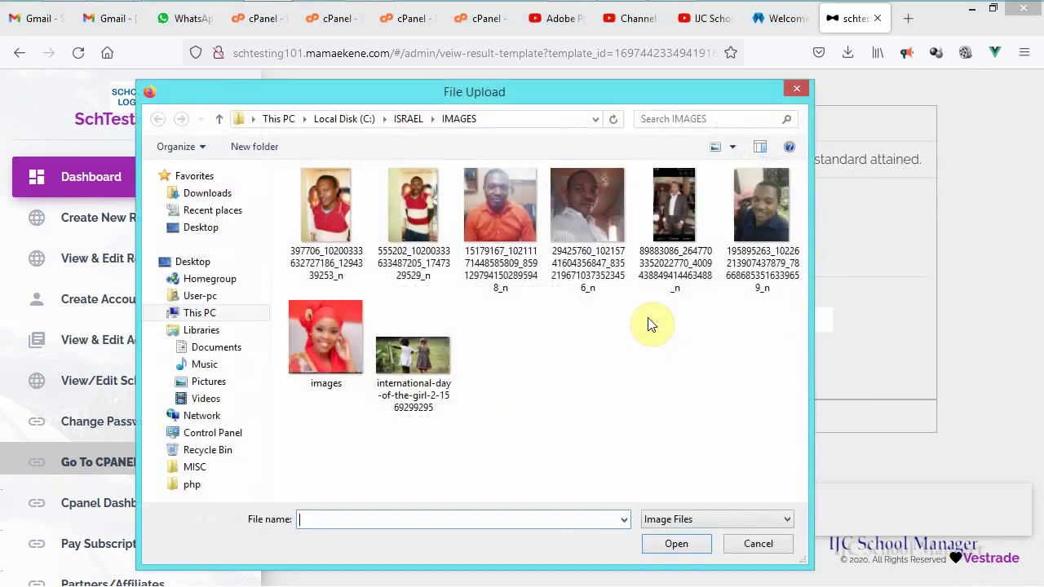
double_click(418, 369)
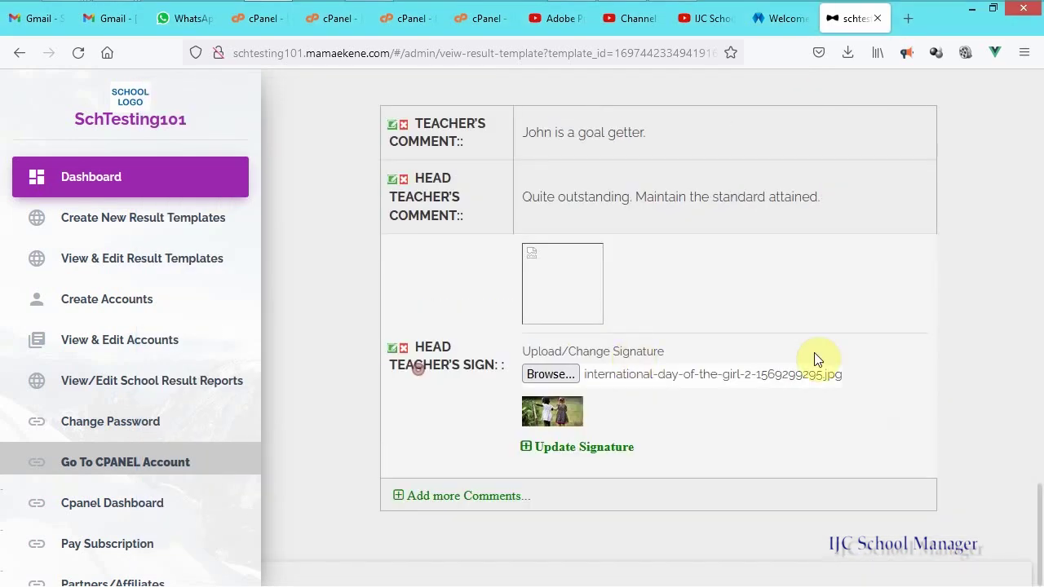
scroll(676, 384, down, 1)
scroll(756, 365, down, 1)
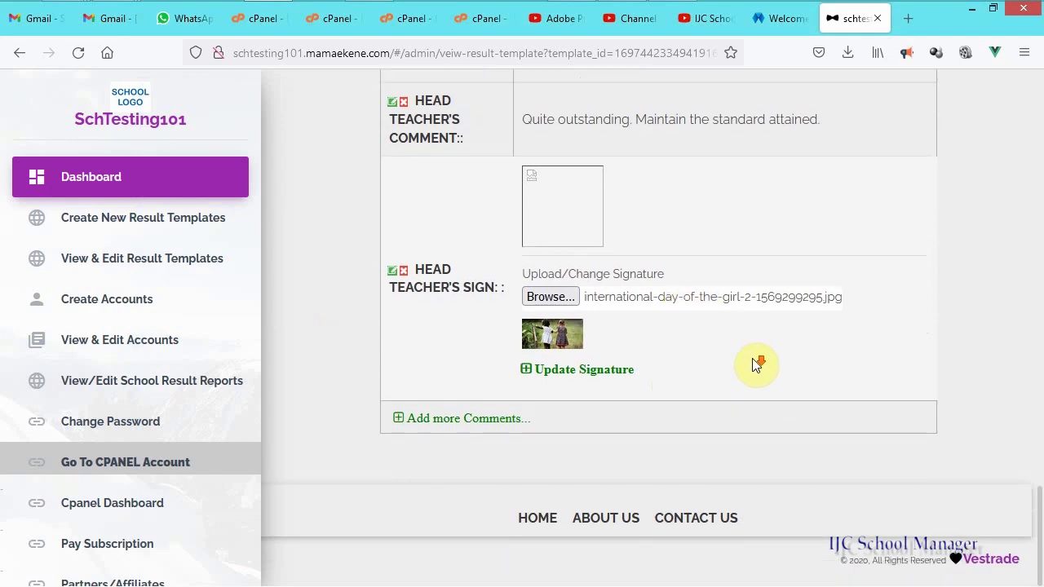
Update the head teacher's signature with the chosen image, keeping the current file selection.
scroll(662, 324, up, 20)
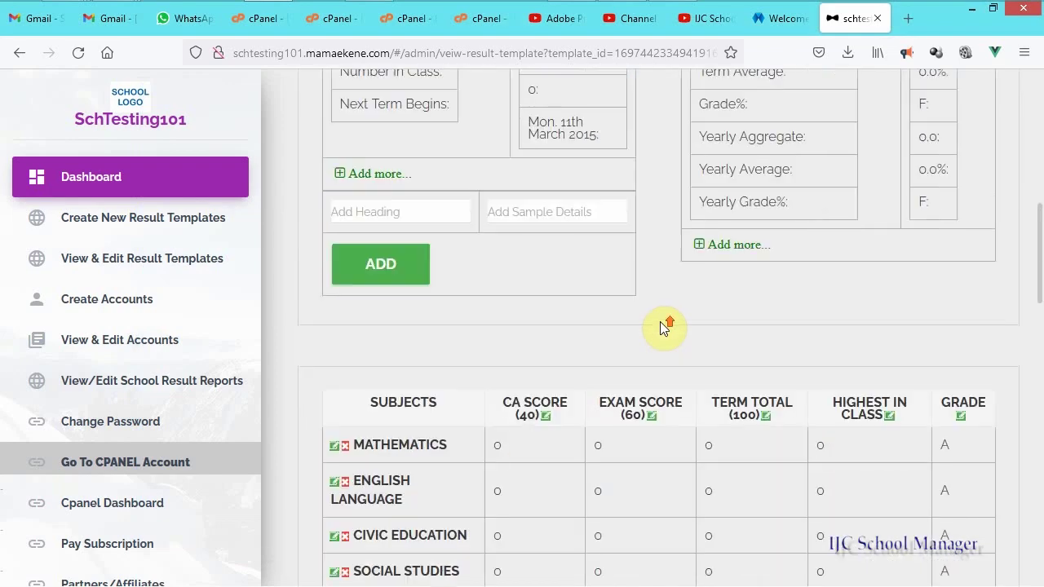
scroll(659, 321, up, 9)
scroll(660, 319, down, 20)
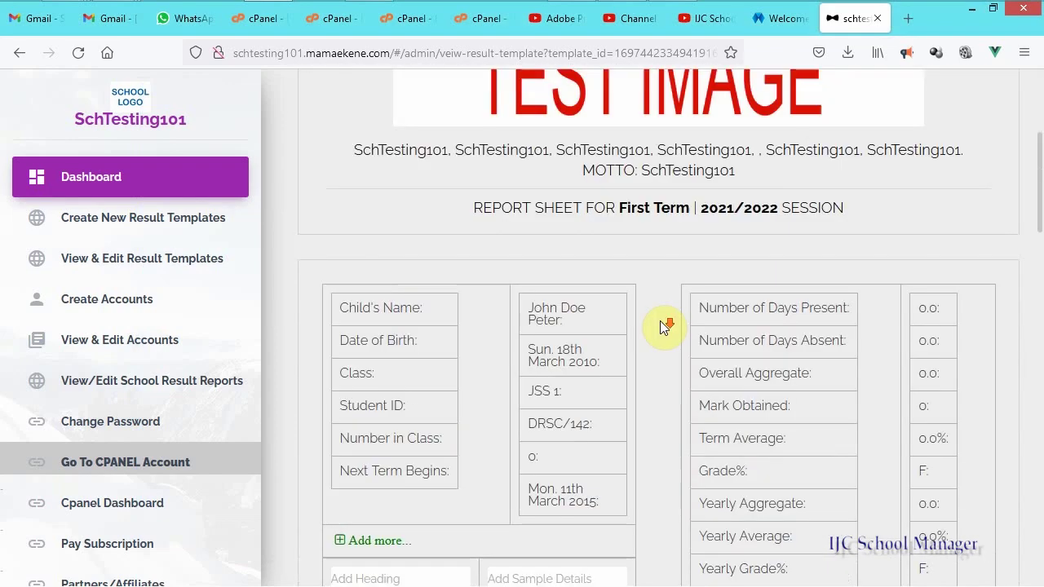
scroll(657, 322, down, 20)
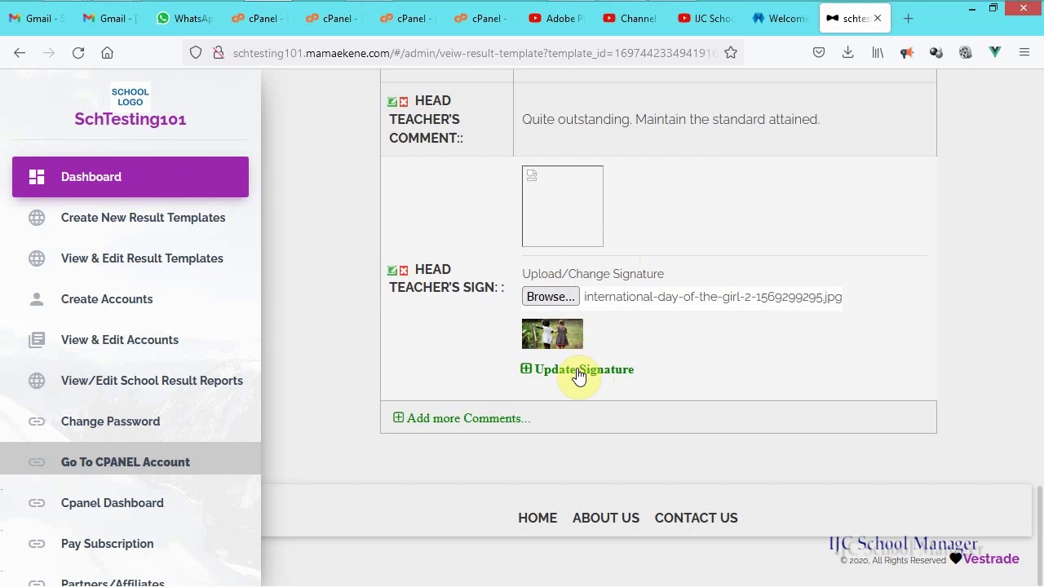
click(552, 300)
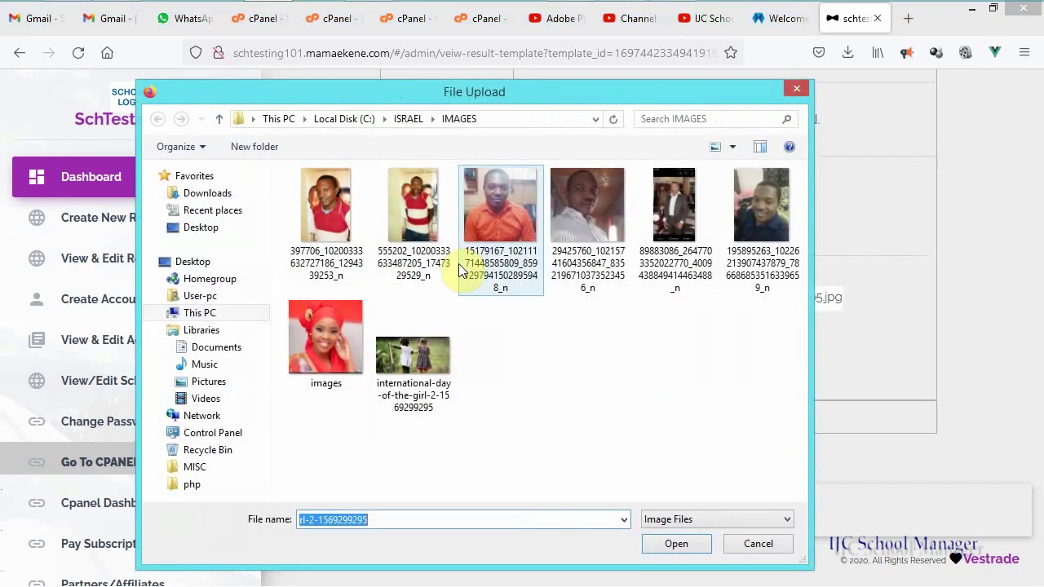
click(797, 89)
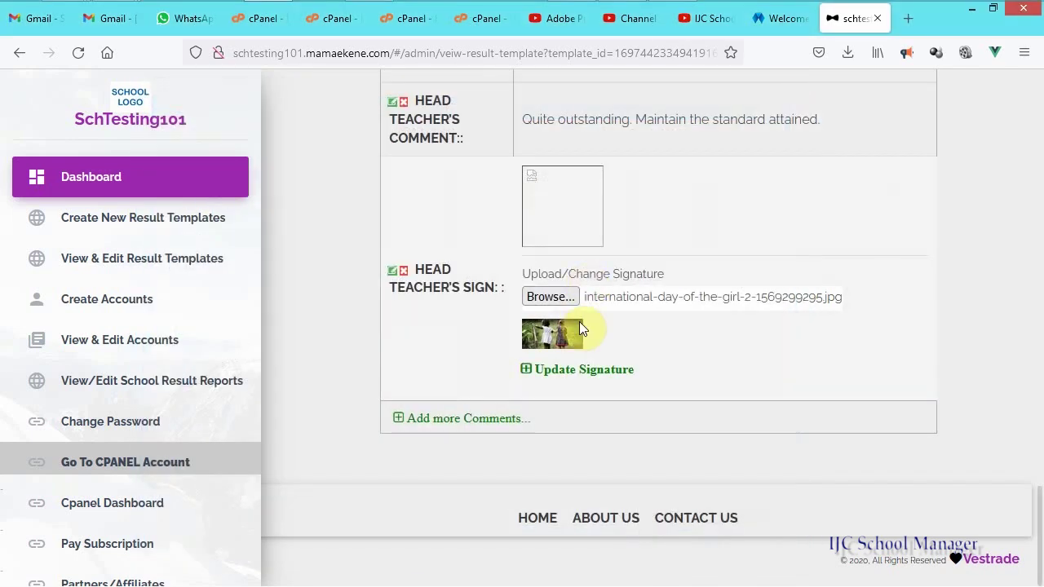
click(576, 374)
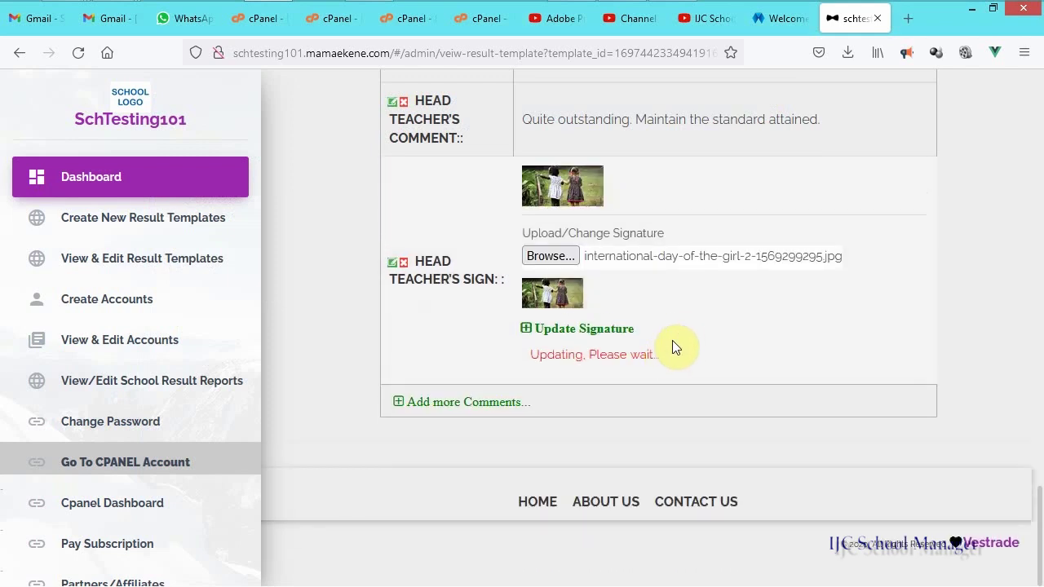
Look over the result template from the comments and signature section up to the sample data note in its heading.
scroll(671, 340, up, 10)
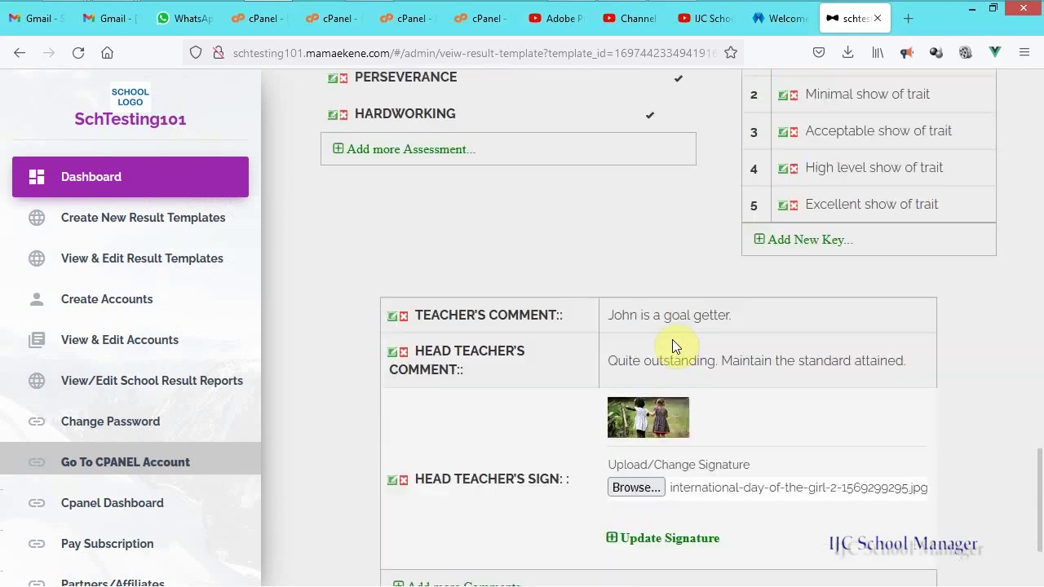
scroll(673, 344, up, 12)
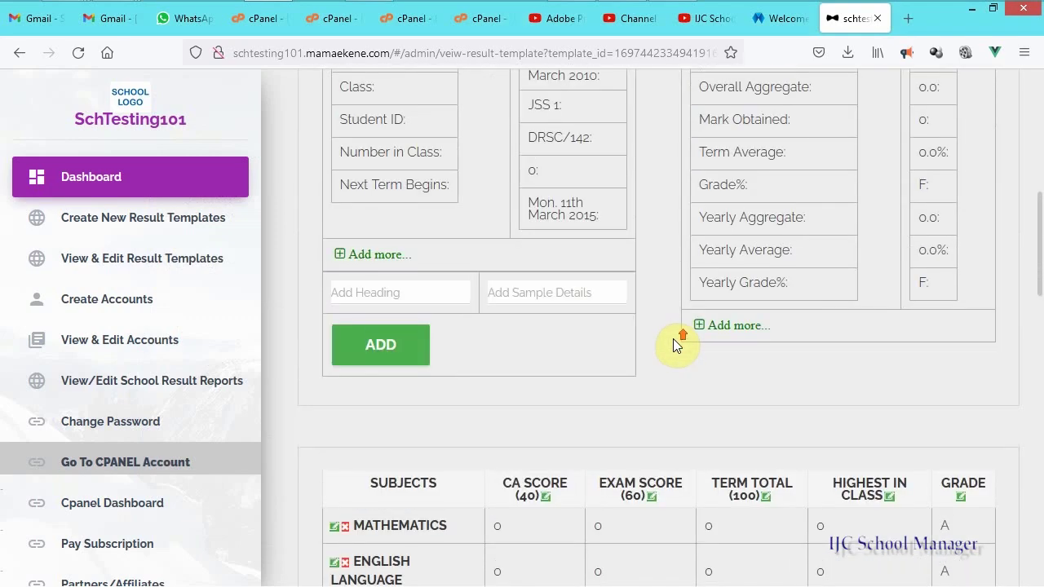
scroll(672, 343, down, 1)
scroll(673, 342, down, 10)
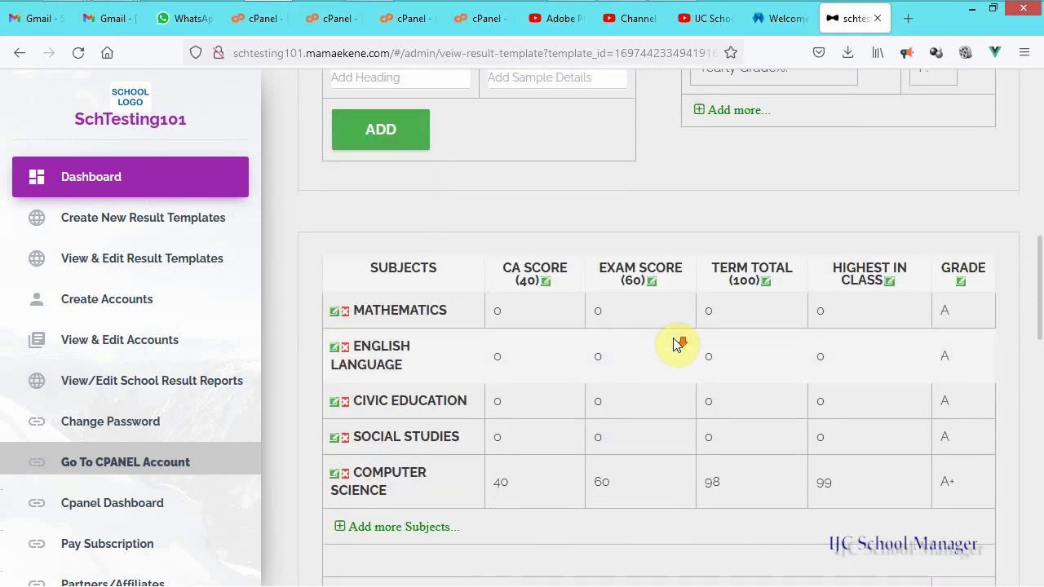
scroll(672, 343, down, 5)
scroll(667, 310, up, 10)
scroll(662, 275, up, 9)
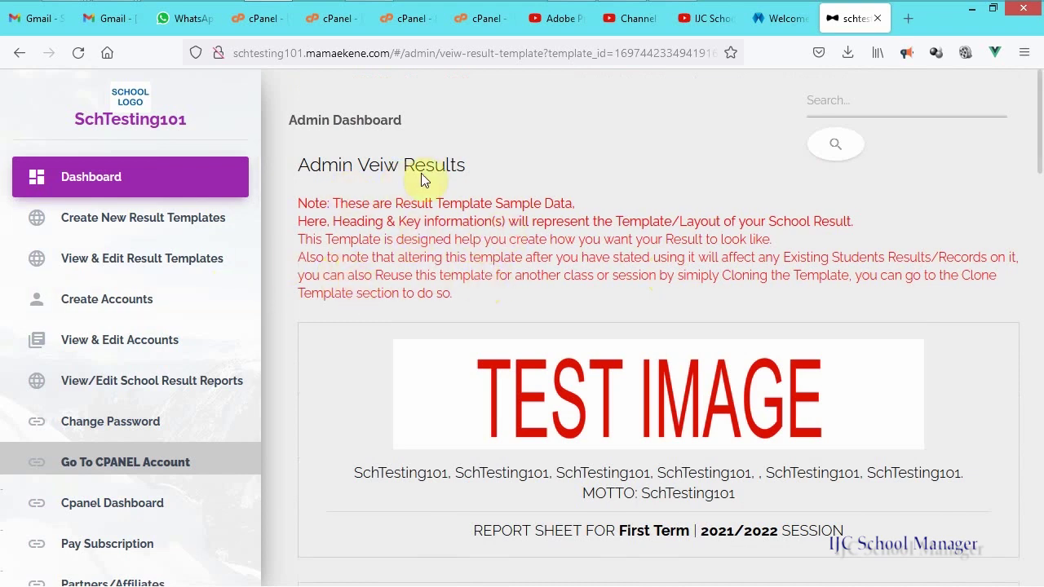
scroll(582, 236, down, 1)
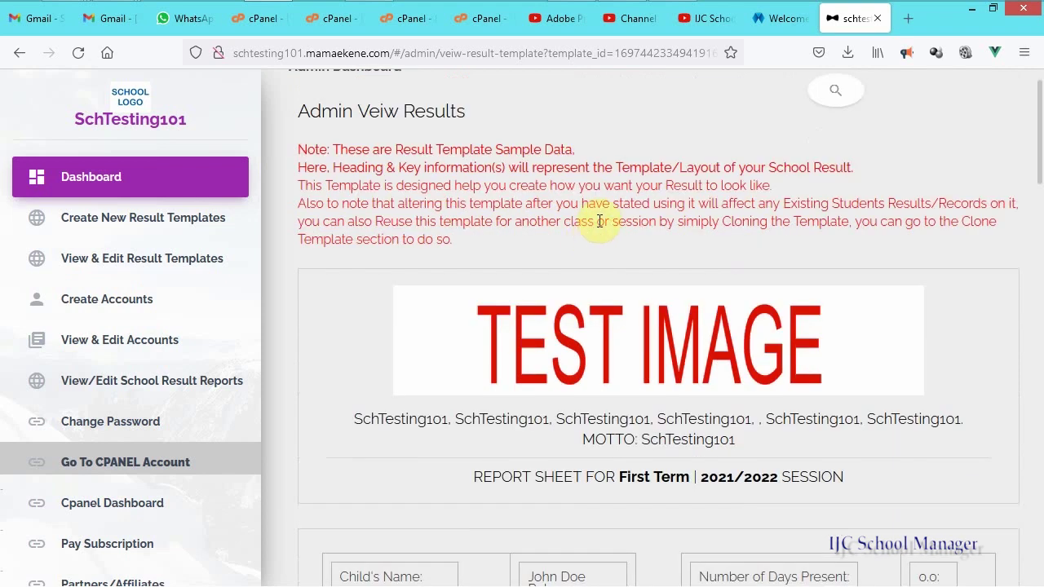
Reopen the JSS 1 First Term 2021/2022 template from the list of result templates and check its head teacher's signature.
click(145, 269)
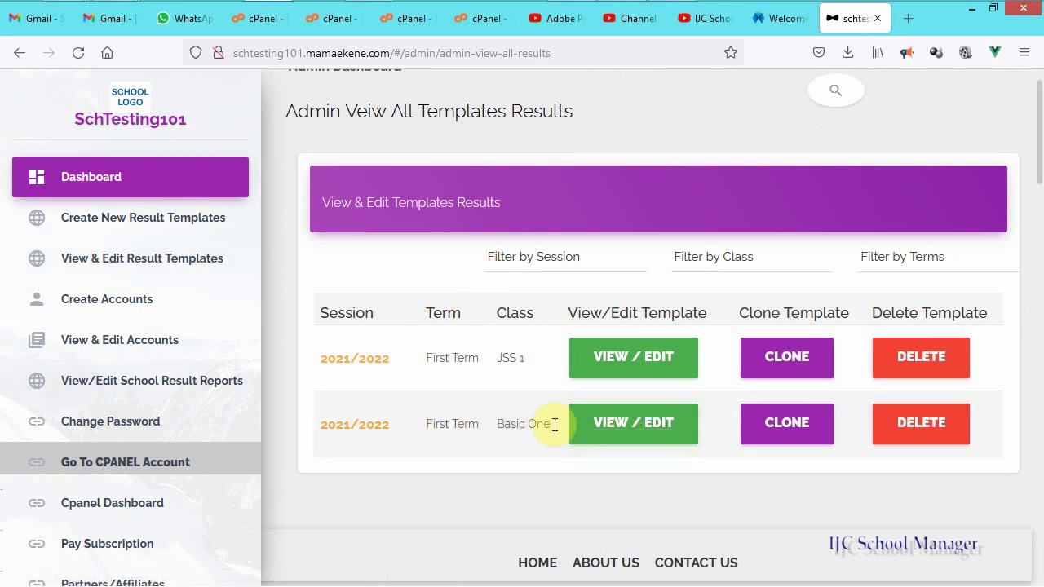
click(620, 369)
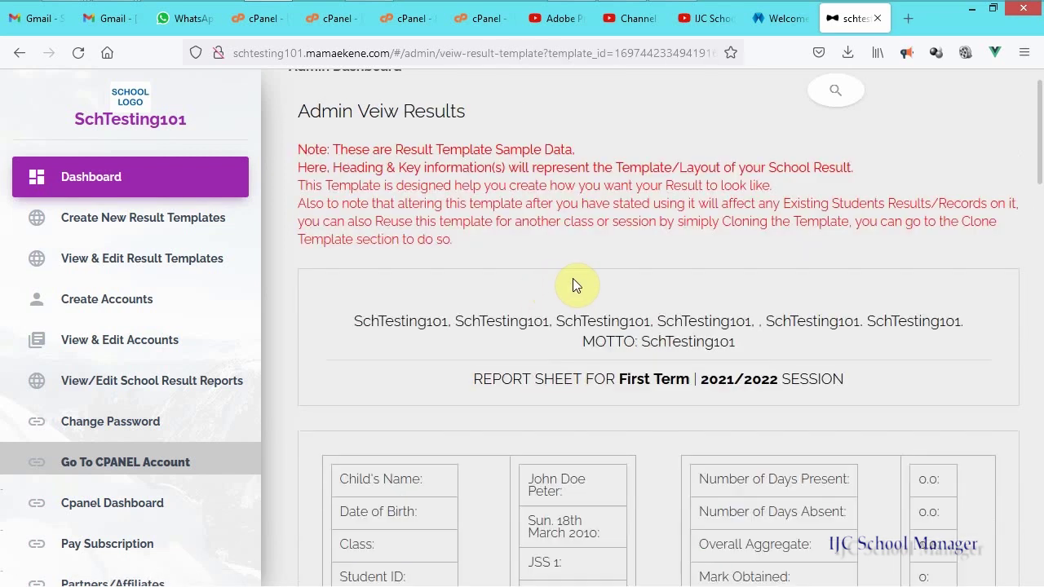
scroll(583, 274, down, 2)
scroll(671, 277, down, 10)
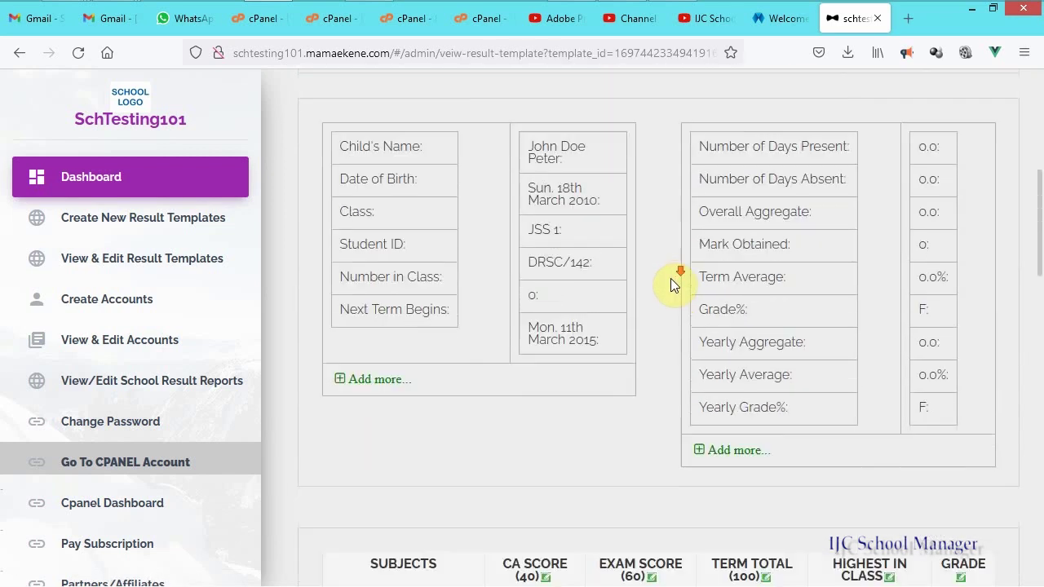
scroll(669, 294, down, 8)
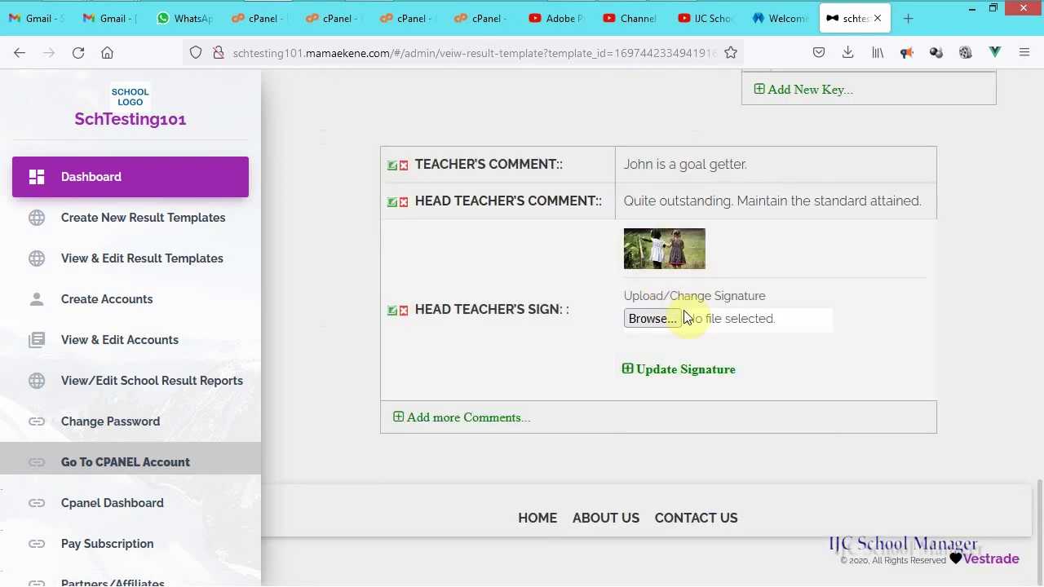
Review the template's subjects table, grading scale, development and psychomotor assessments, and the comments and signature section.
scroll(667, 304, up, 5)
scroll(683, 310, up, 9)
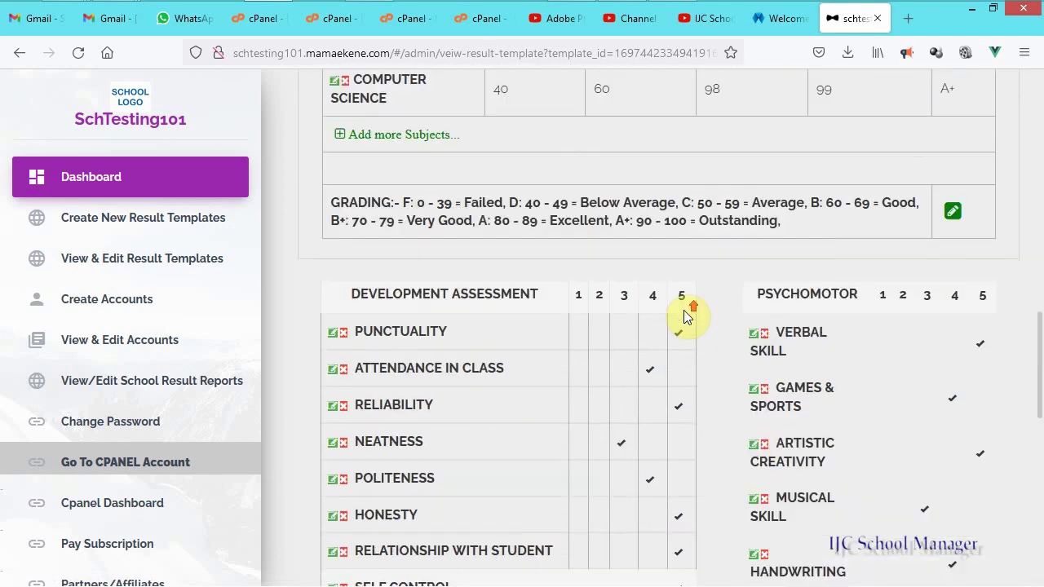
scroll(685, 308, up, 1)
scroll(690, 315, down, 2)
scroll(690, 312, down, 3)
scroll(593, 315, up, 3)
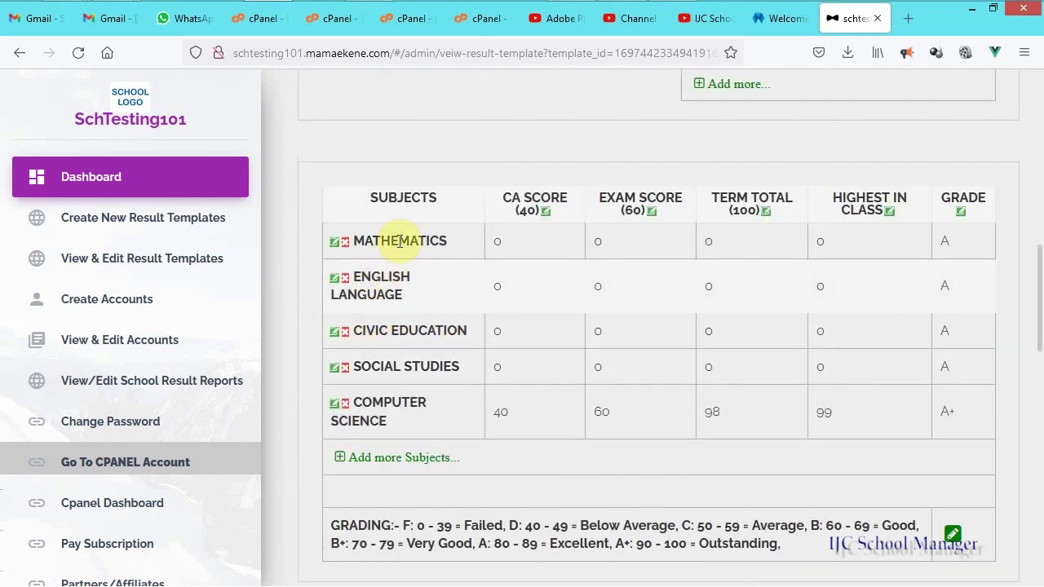
scroll(447, 256, down, 3)
scroll(449, 261, down, 8)
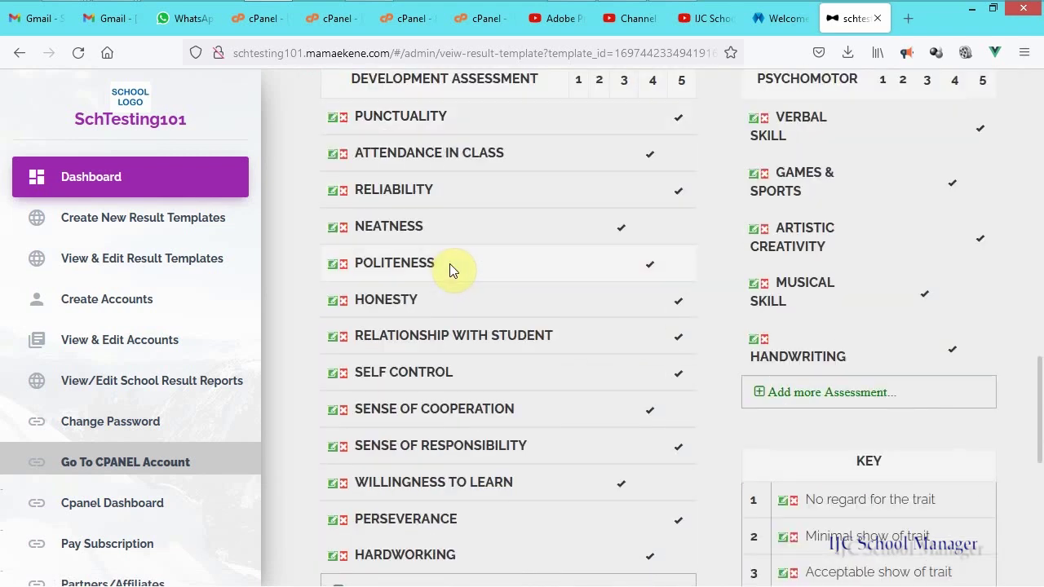
scroll(453, 274, down, 1)
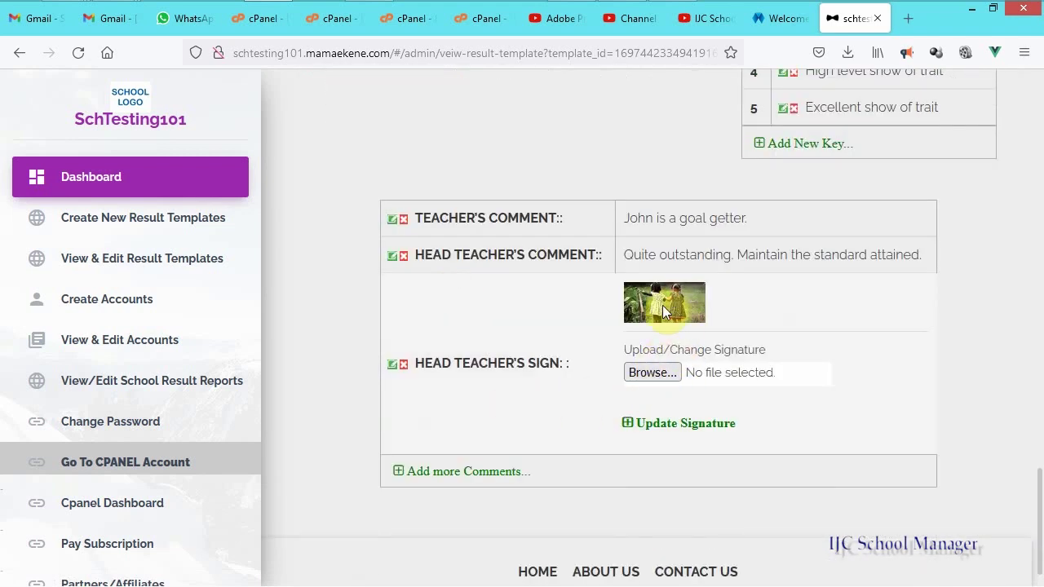
Check the term and session in the report sheet heading and the class in the student information table.
scroll(661, 448, up, 15)
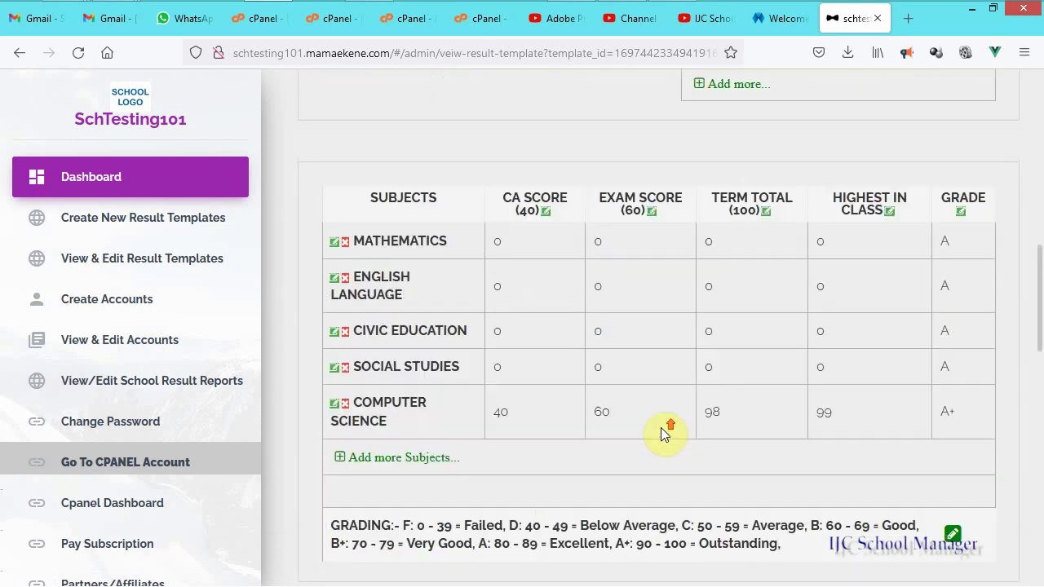
scroll(662, 428, up, 6)
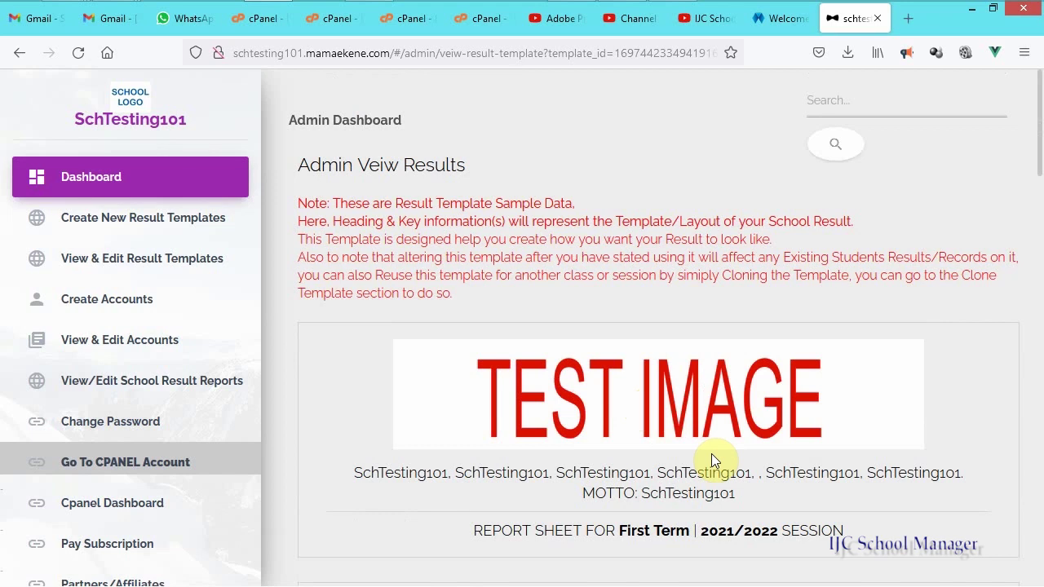
scroll(652, 403, down, 5)
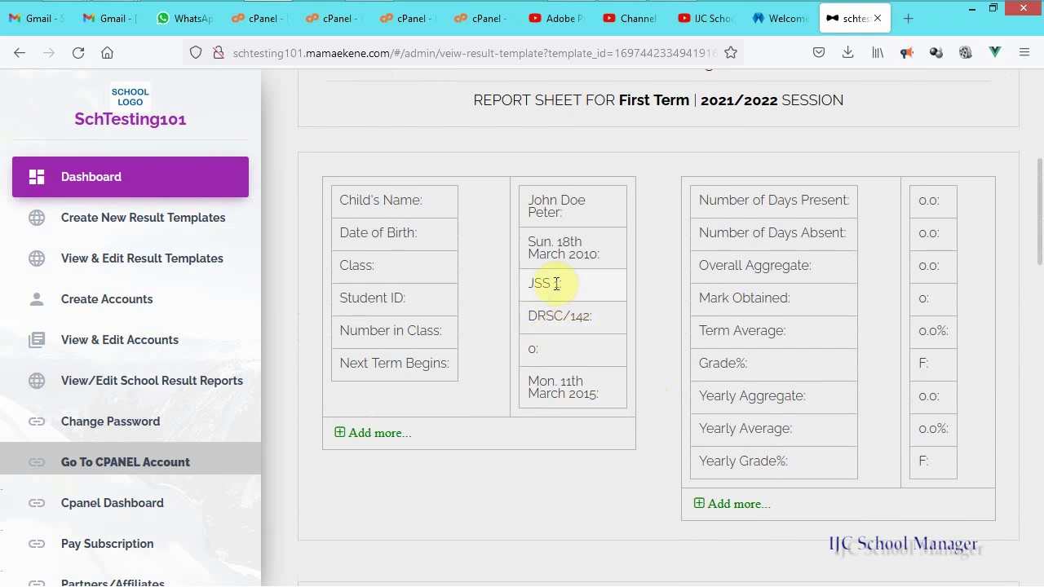
drag(620, 101, 780, 100)
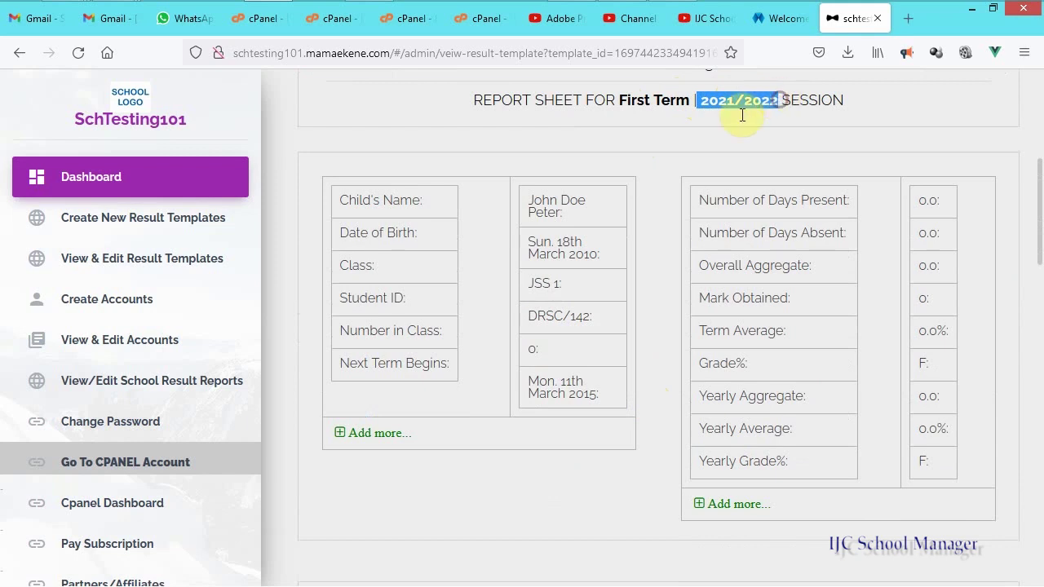
drag(530, 284, 573, 282)
click(540, 283)
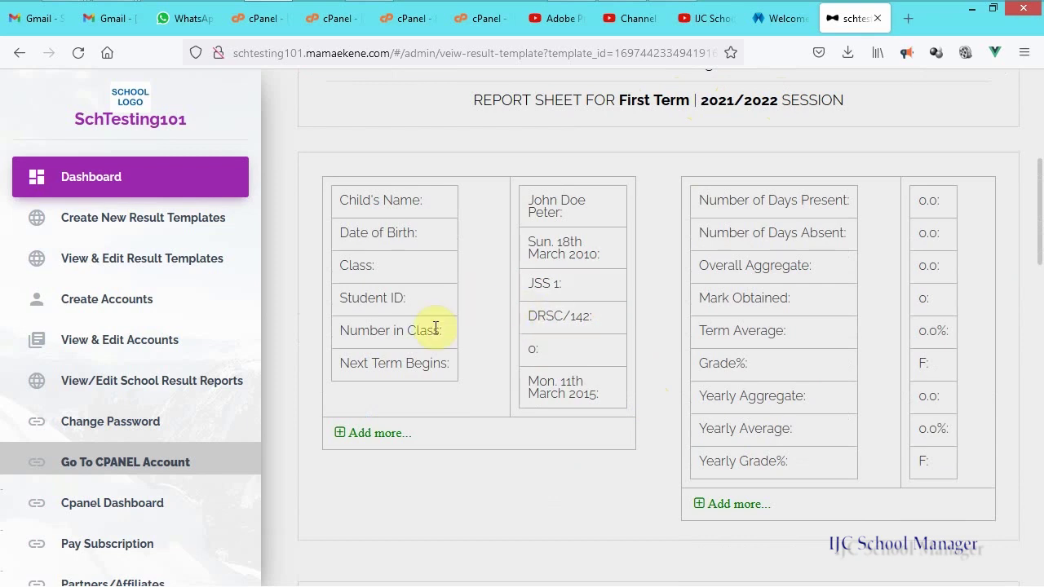
scroll(515, 312, up, 5)
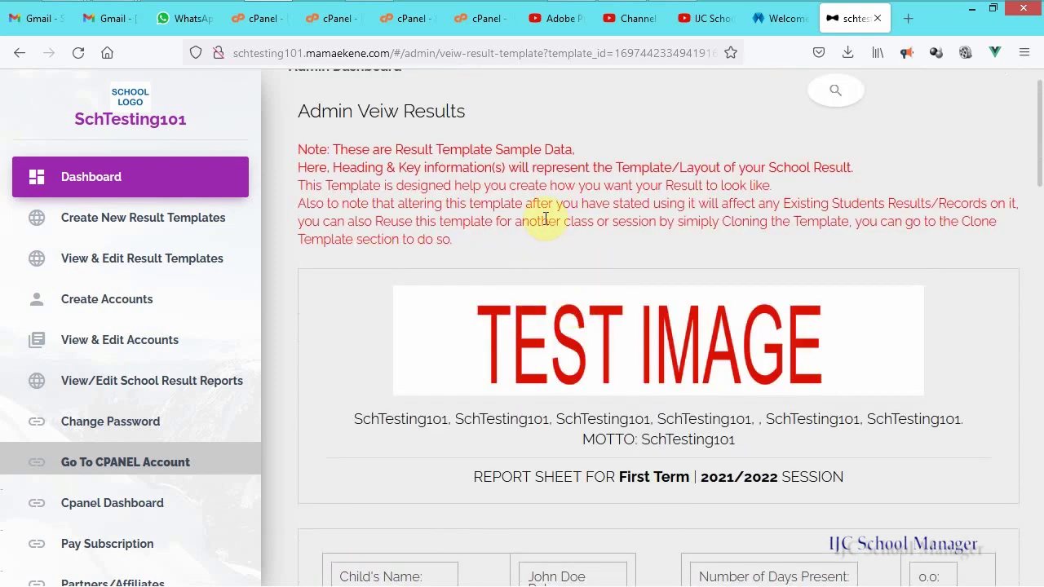